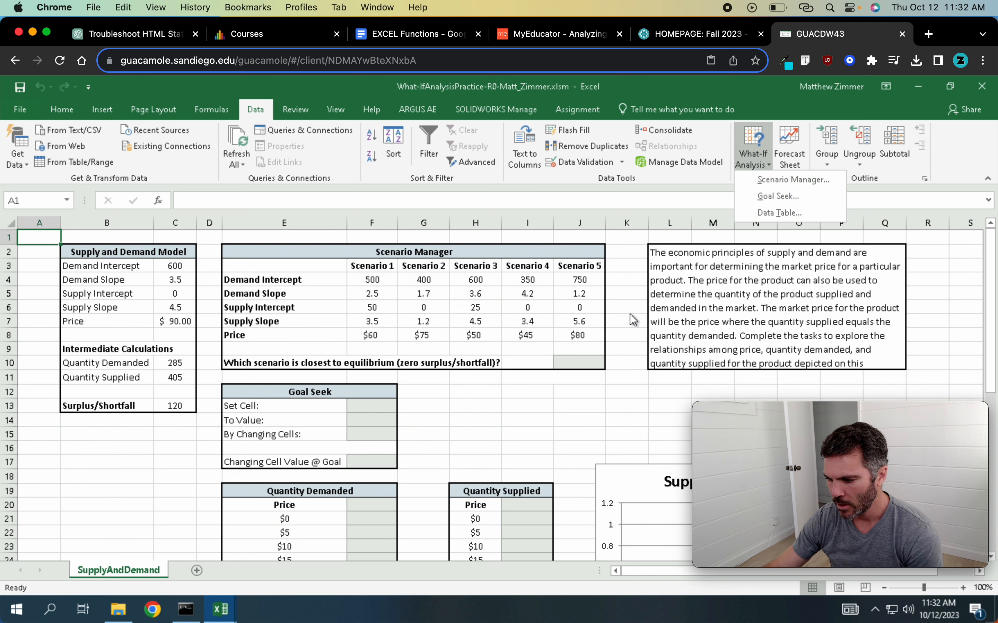
# Look over the SupplyAndDemand sheet, from the Scenario Manager and Goal Seek tables to the Quantity Demanded and Quantity Supplied tables
pyautogui.click(560, 375)
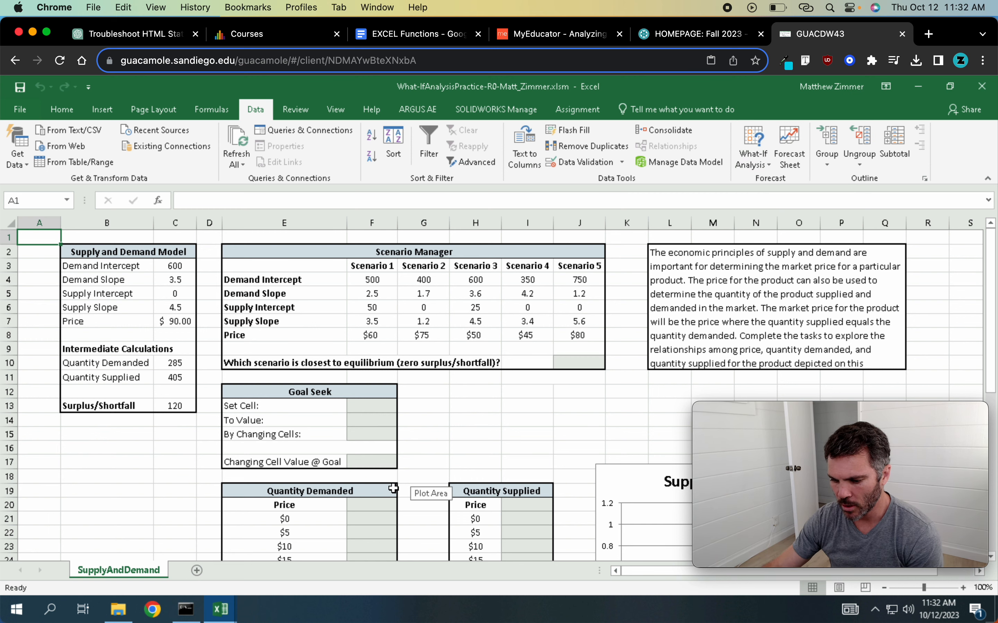
pyautogui.scroll(-18, 392, 488)
pyautogui.scroll(6, 394, 487)
pyautogui.scroll(12, 393, 488)
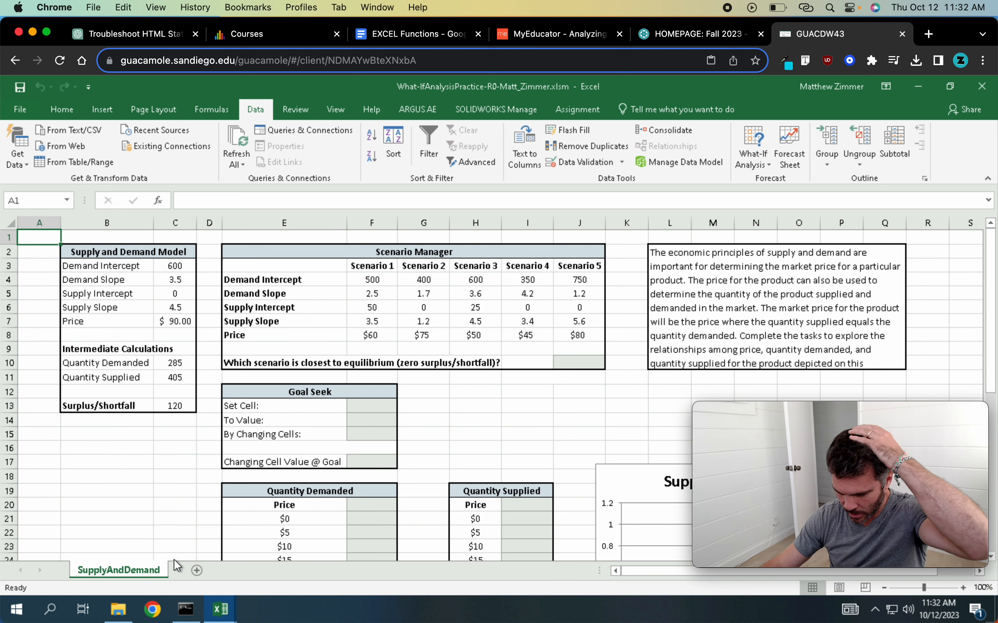
pyautogui.scroll(-1, 363, 476)
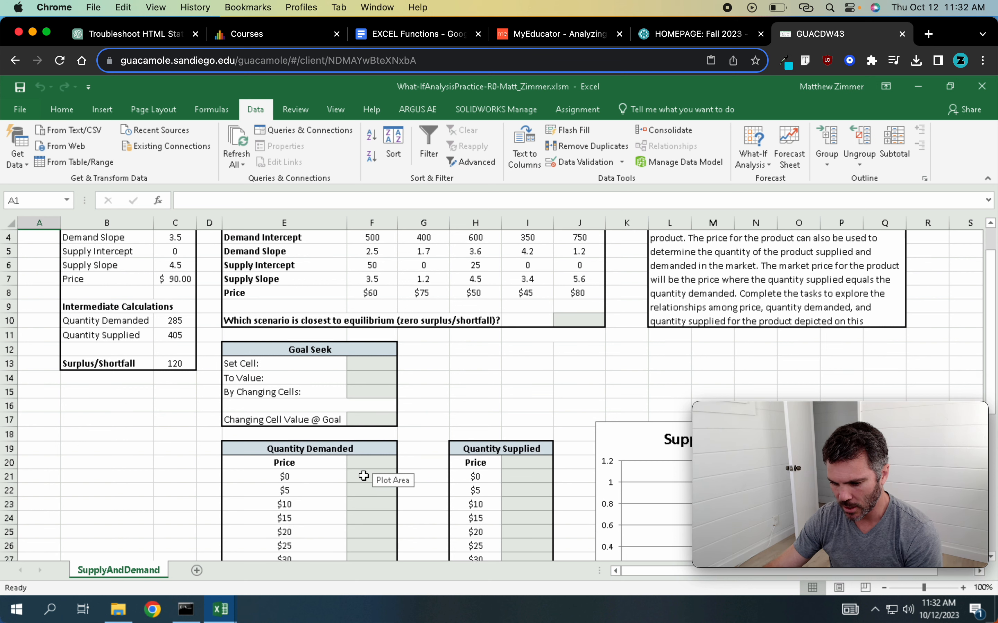
pyautogui.scroll(-2, 364, 476)
pyautogui.click(497, 367)
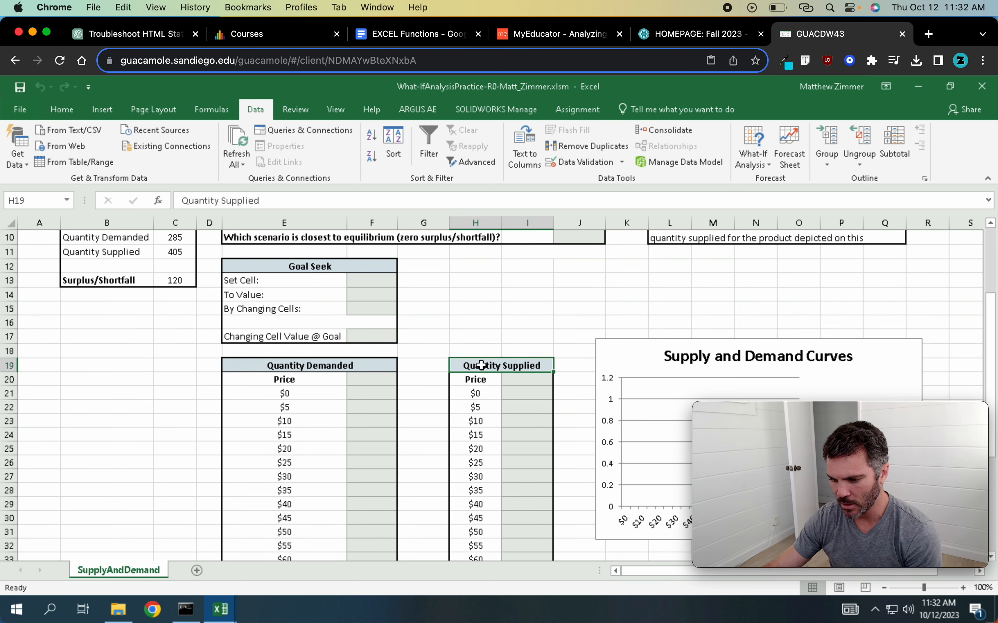
pyautogui.scroll(-5, 339, 423)
pyautogui.scroll(6, 343, 415)
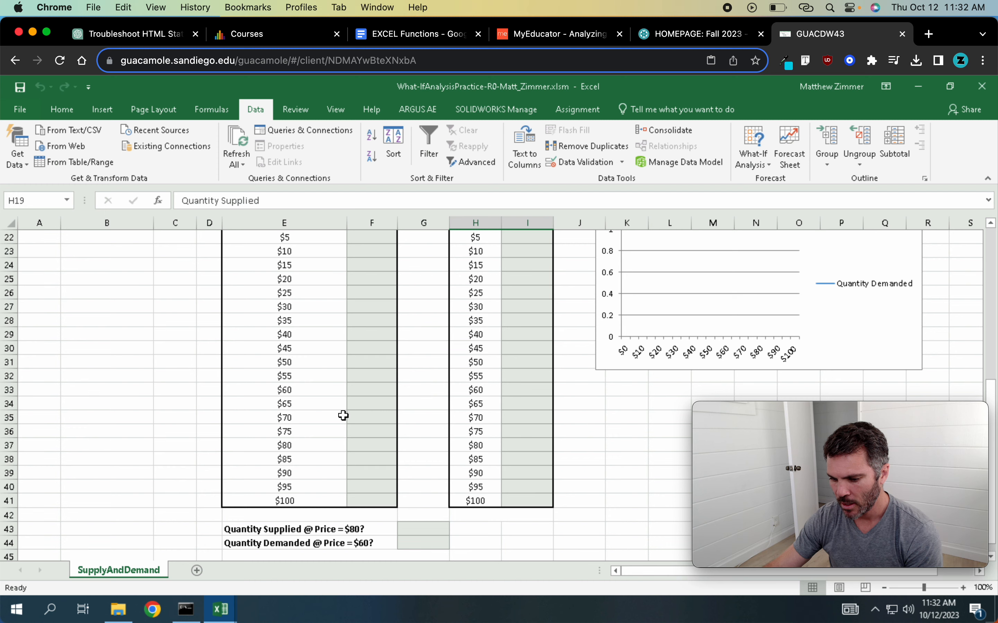
# Examine the layout of the two price tables, including cells F20 and I20 and the questions below them
pyautogui.moveTo(299, 423); pyautogui.dragTo(293, 492)
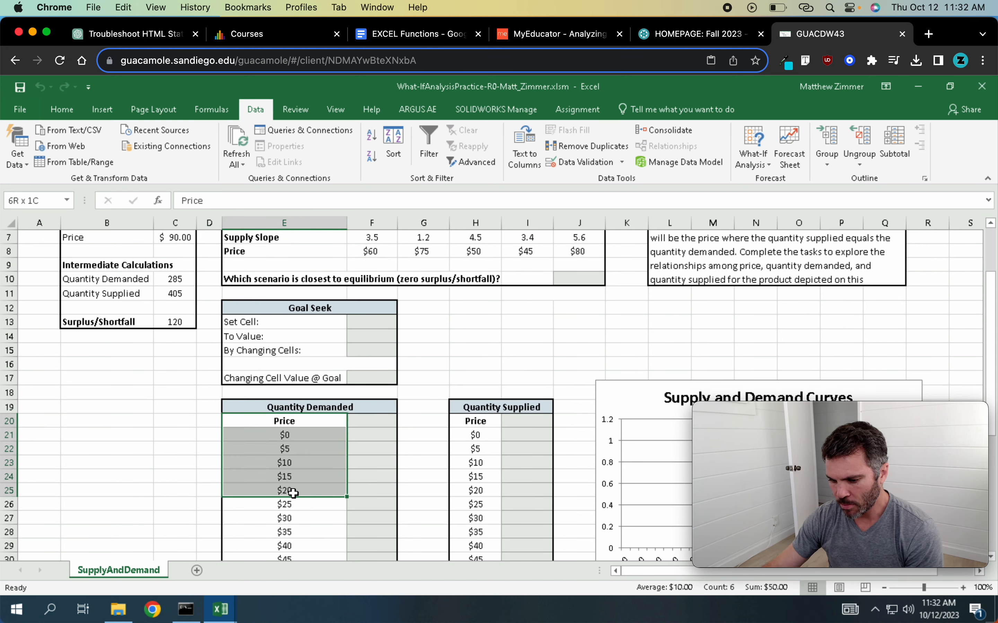
pyautogui.click(303, 491)
pyautogui.moveTo(368, 423); pyautogui.dragTo(383, 447)
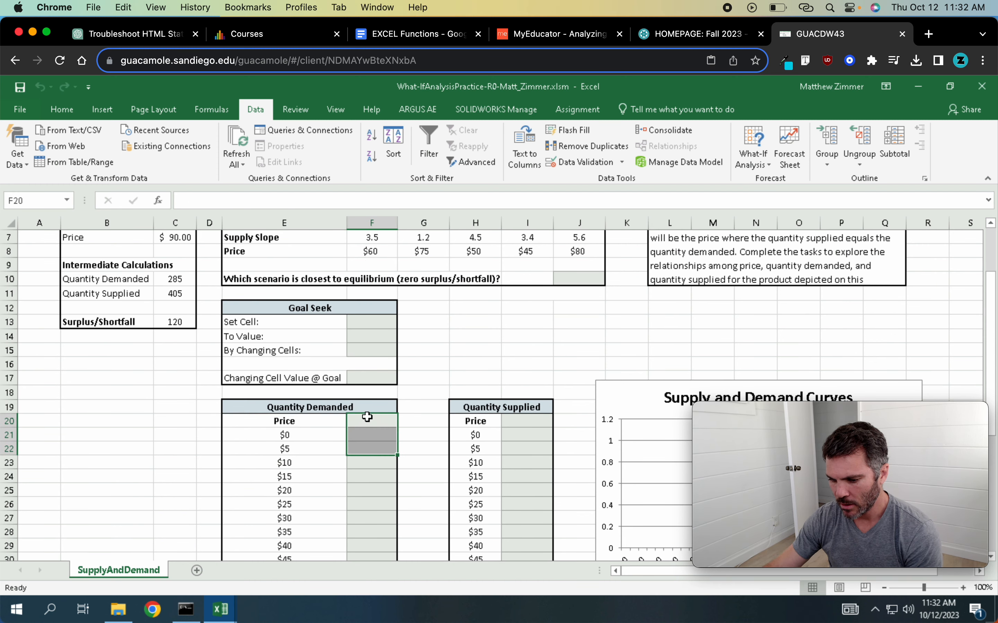
pyautogui.click(517, 425)
pyautogui.scroll(-5, 366, 465)
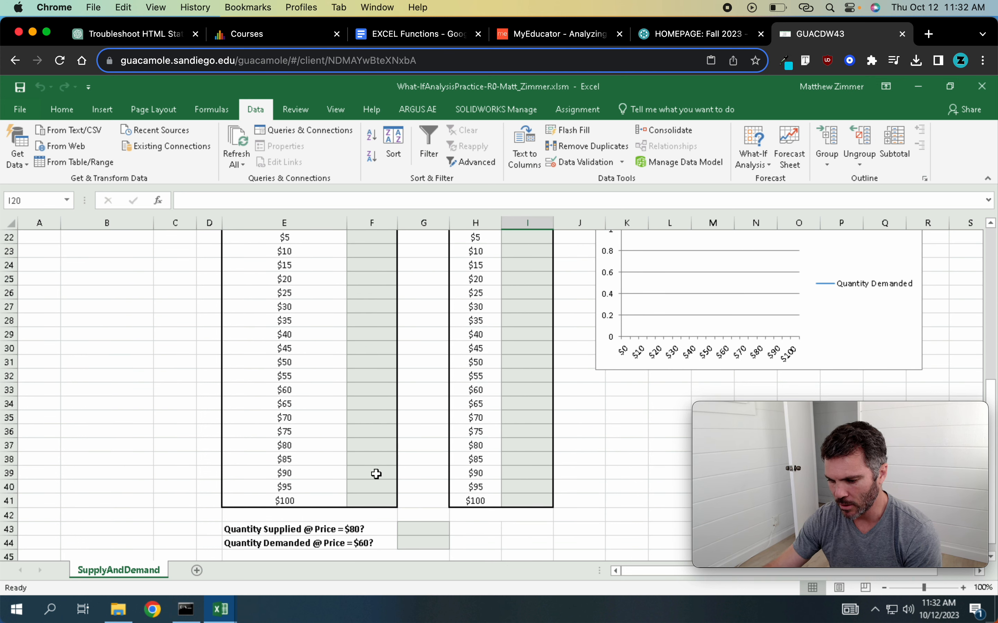
pyautogui.scroll(2, 377, 474)
pyautogui.scroll(-9, 373, 461)
pyautogui.scroll(8, 370, 451)
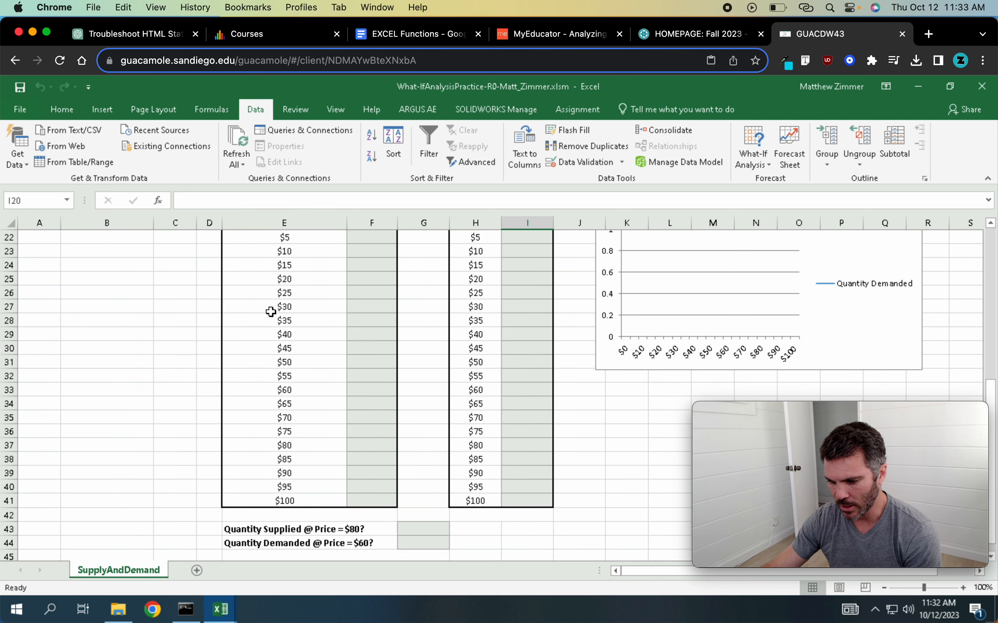
pyautogui.scroll(7, 346, 371)
pyautogui.click(346, 372)
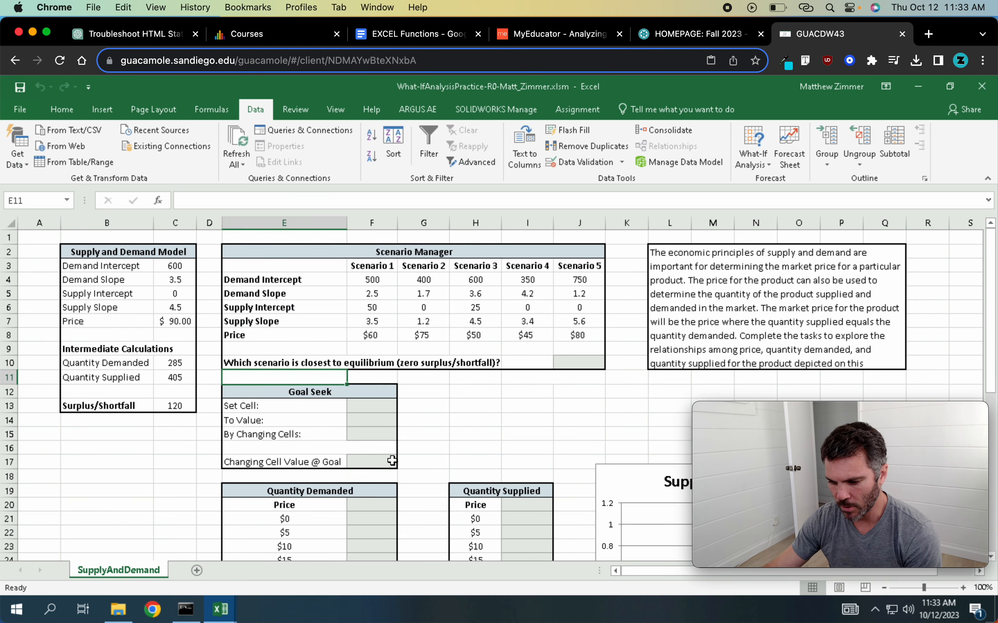
pyautogui.click(395, 508)
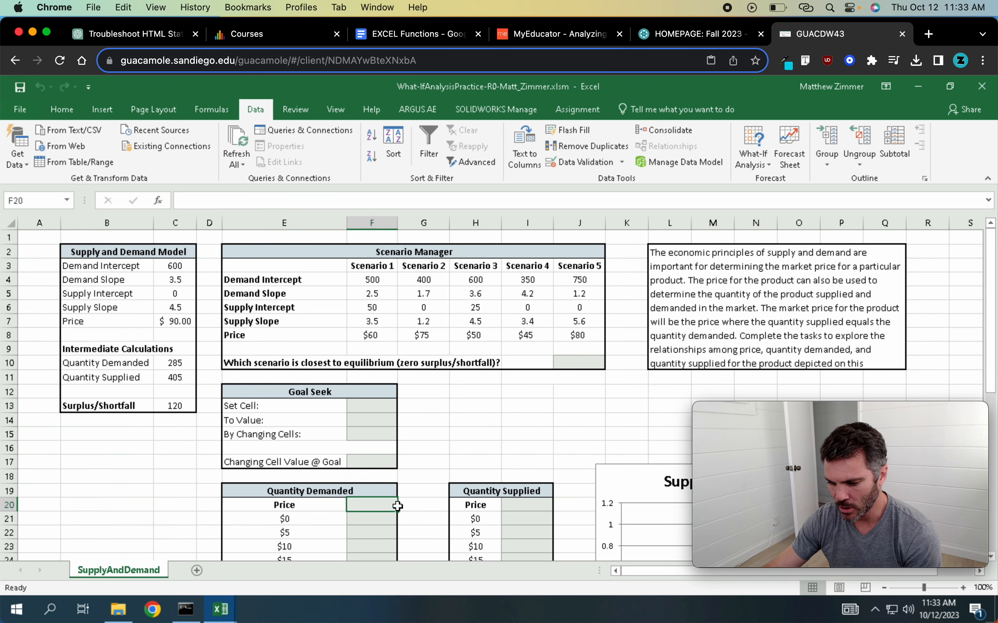
pyautogui.scroll(-1, 440, 496)
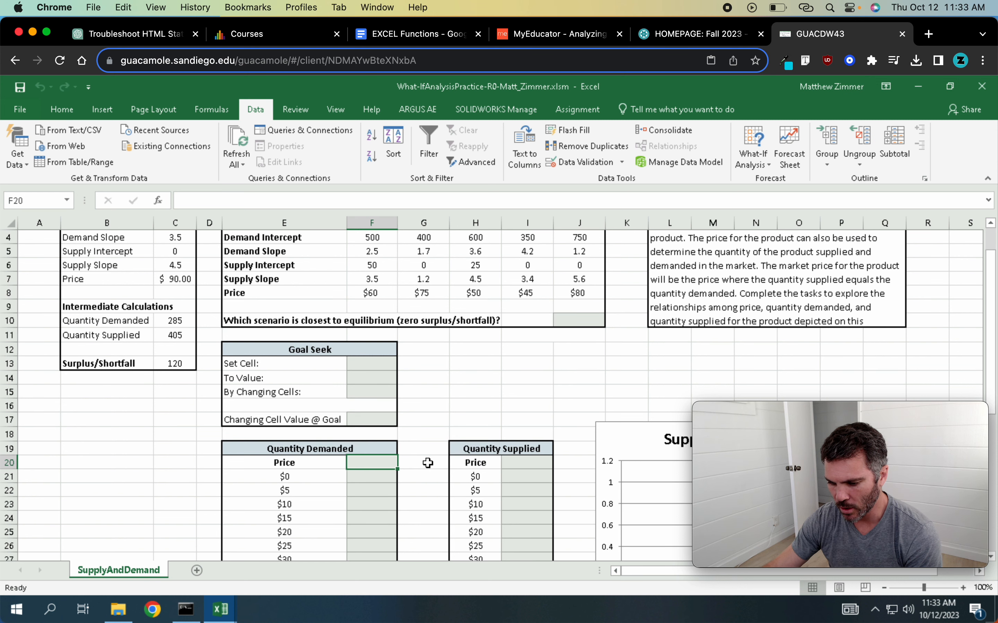
pyautogui.scroll(-5, 428, 463)
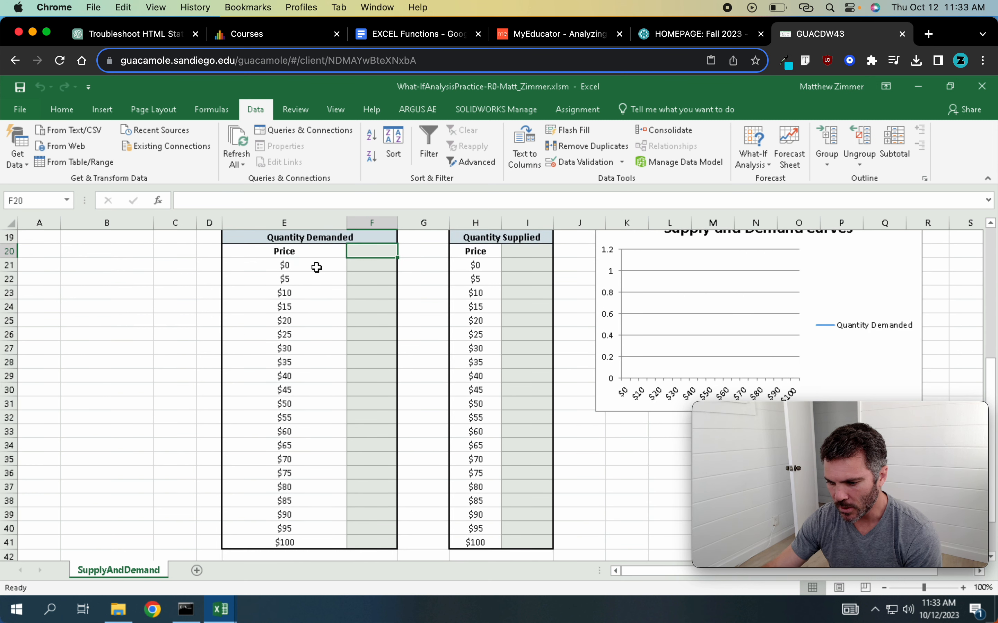
# Examine the price inputs in E21:E41, the result cells F21:F41, and the header formula cells F20 and I20
pyautogui.moveTo(317, 267); pyautogui.dragTo(292, 542)
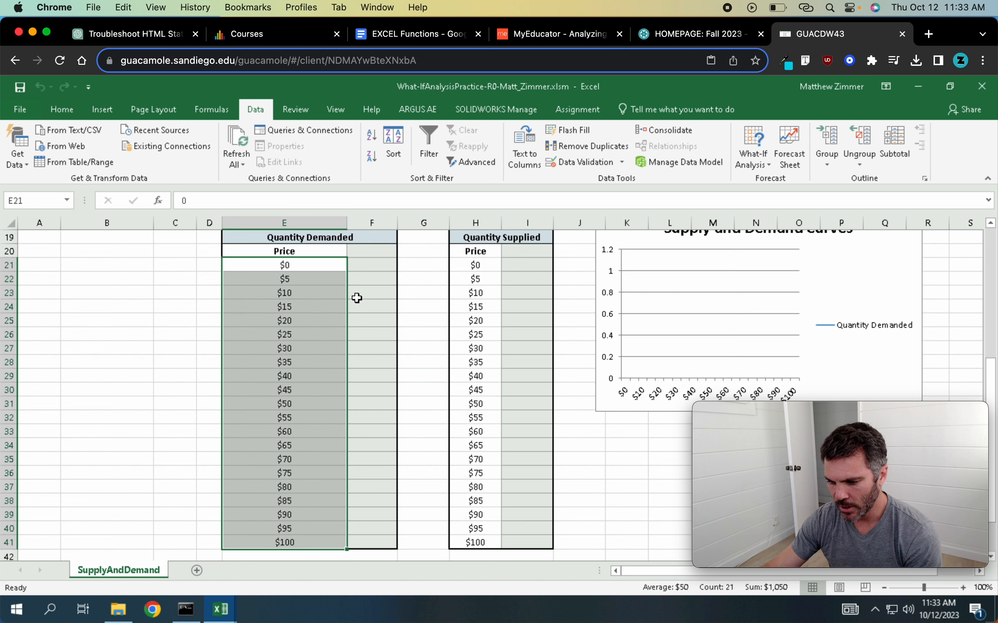
pyautogui.click(364, 265)
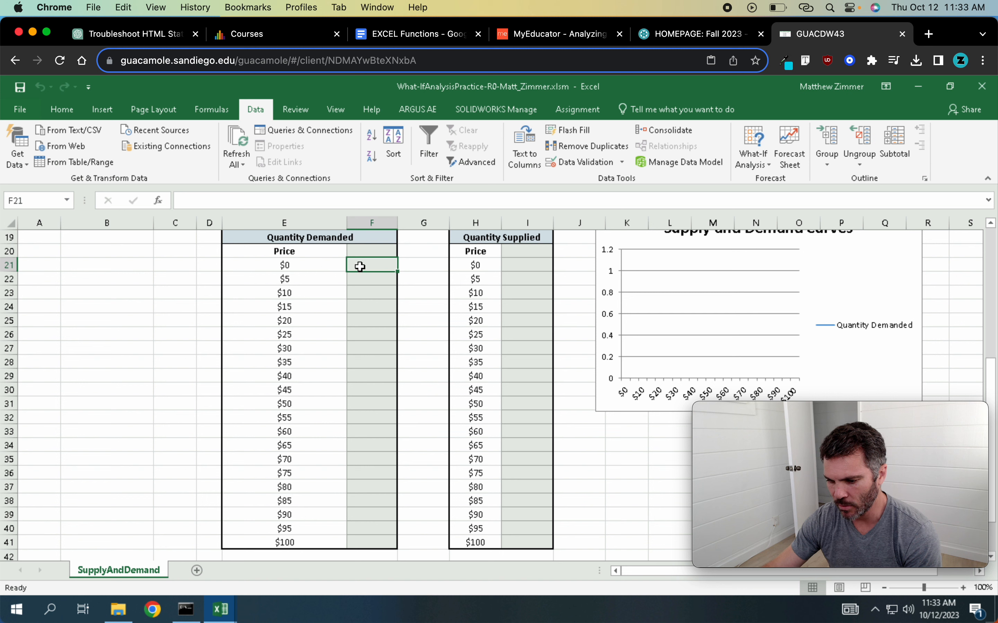
pyautogui.moveTo(357, 265); pyautogui.dragTo(357, 537)
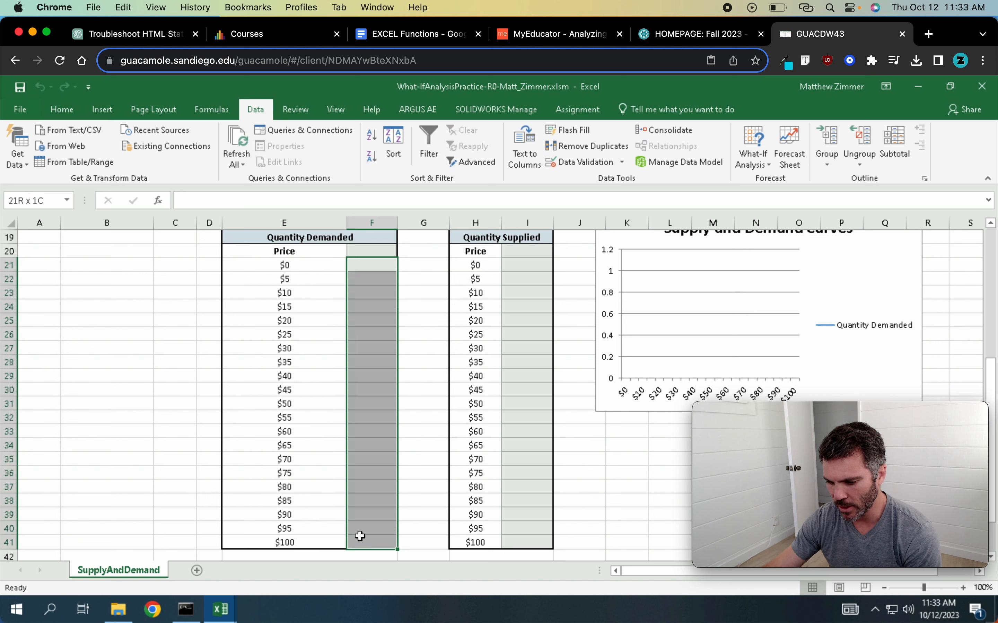
pyautogui.click(381, 252)
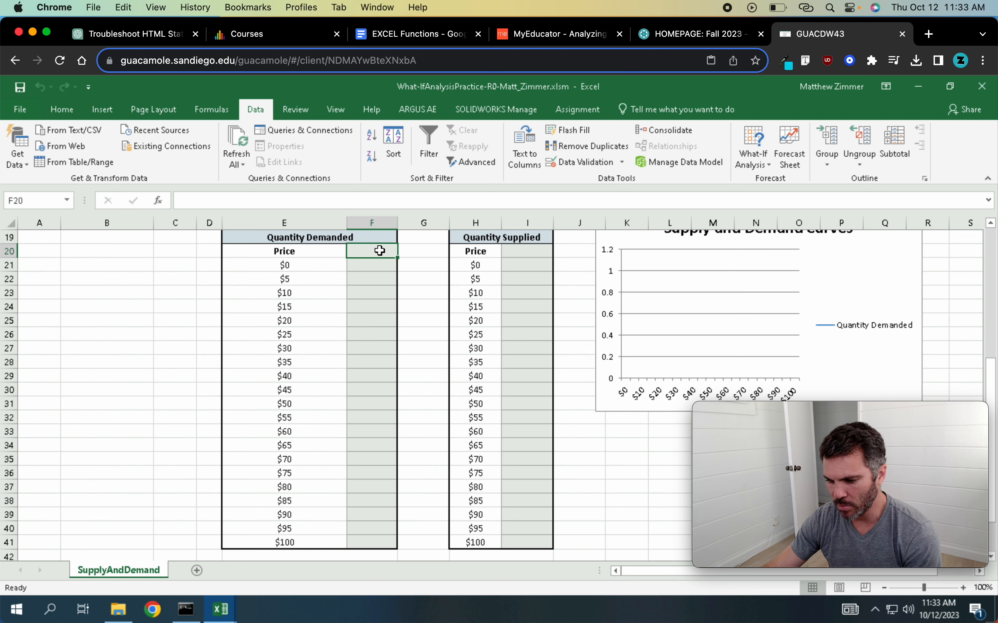
pyautogui.click(315, 263)
pyautogui.click(358, 265)
pyautogui.click(362, 254)
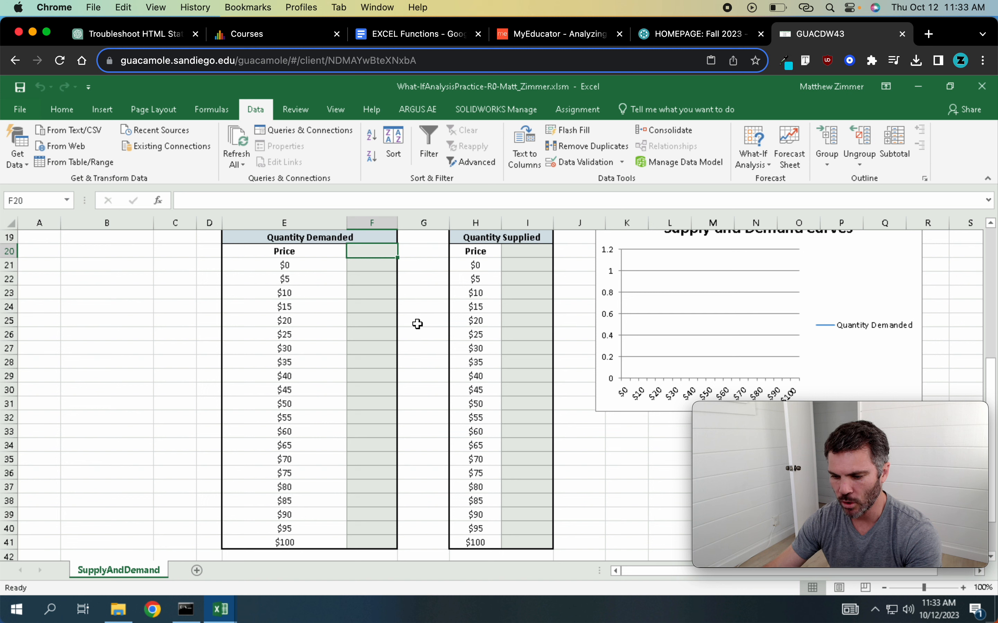
pyautogui.click(509, 253)
pyautogui.click(387, 254)
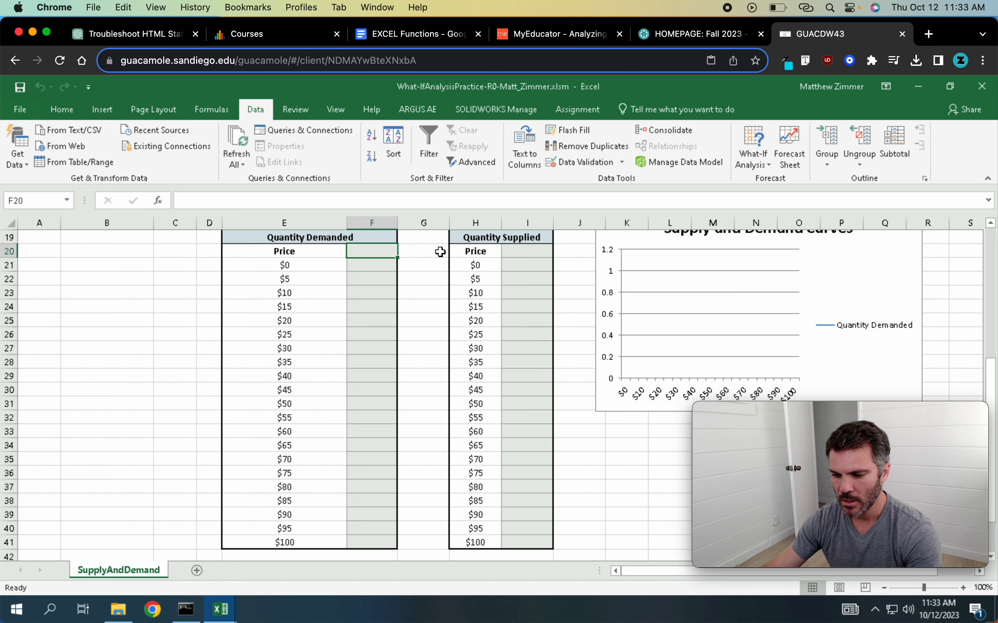
pyautogui.click(535, 255)
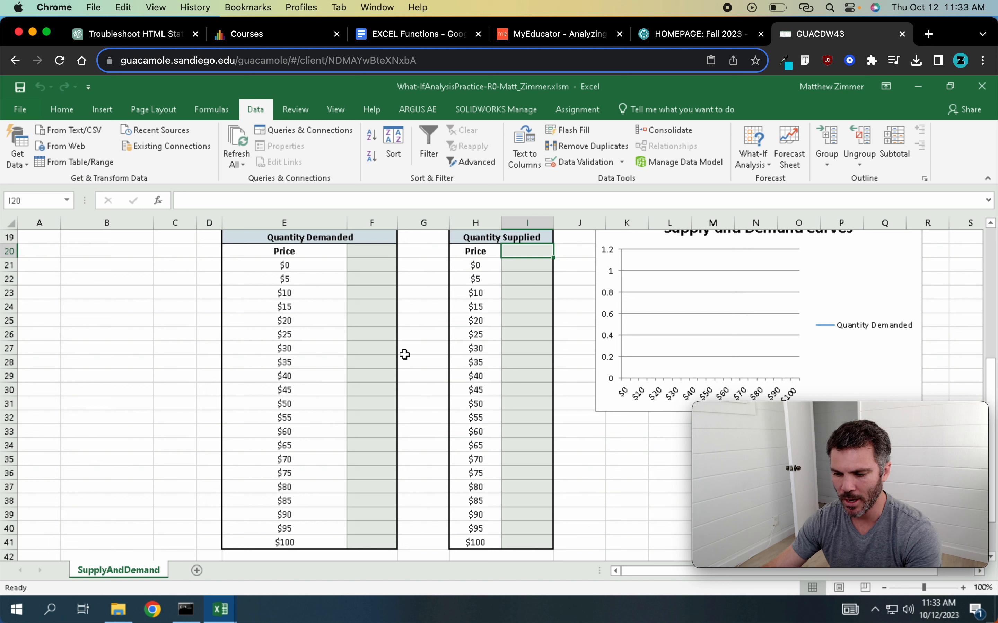
pyautogui.click(393, 308)
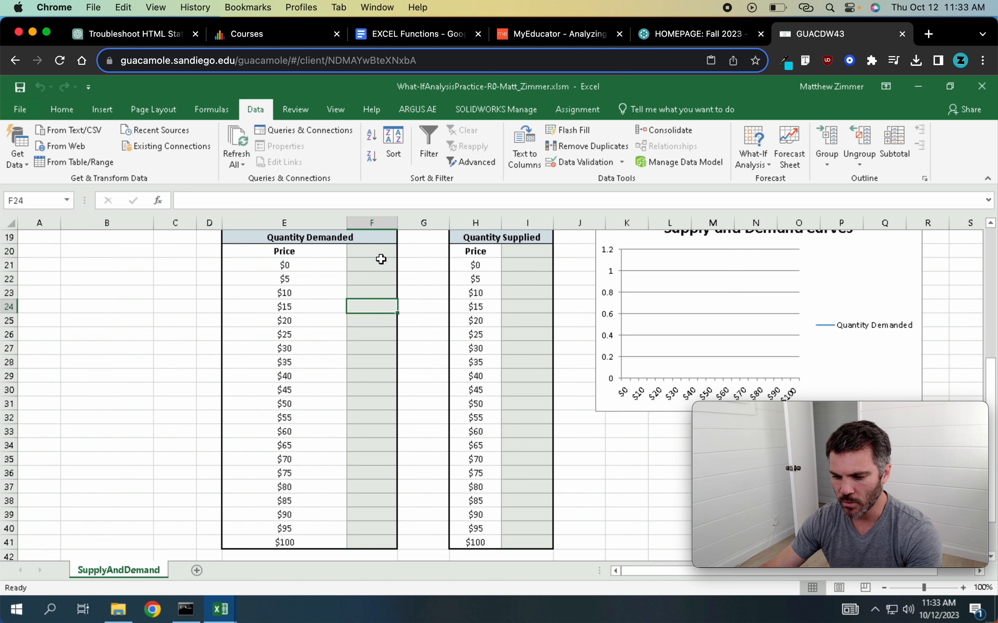
pyautogui.click(381, 259)
pyautogui.moveTo(994, 373); pyautogui.dragTo(992, 253)
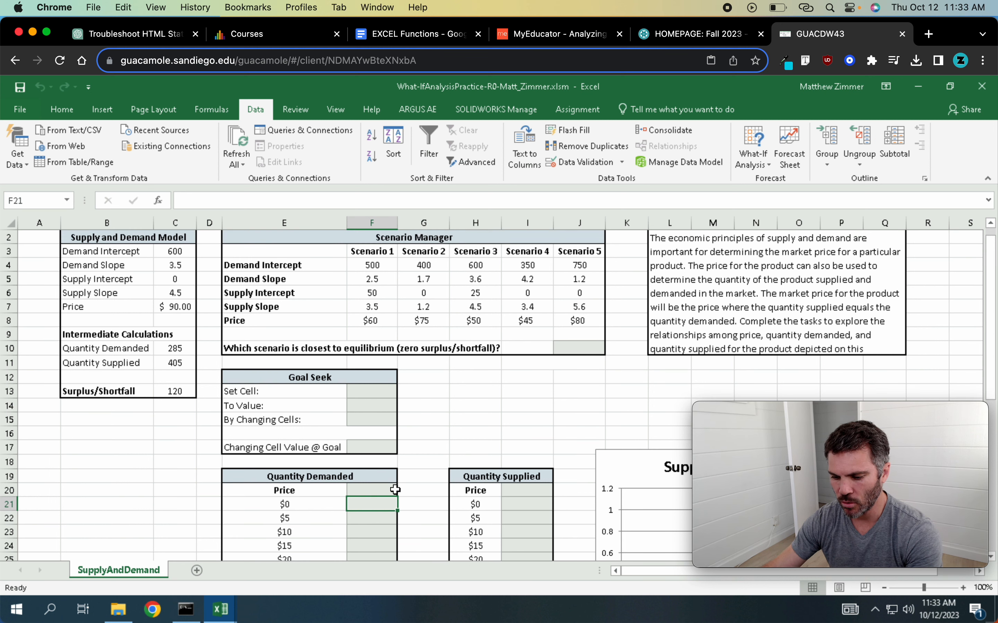
# Link cell F20 of the Quantity Demanded table to the model's calculated quantity demanded with =C10, and check the reference
pyautogui.click(394, 490)
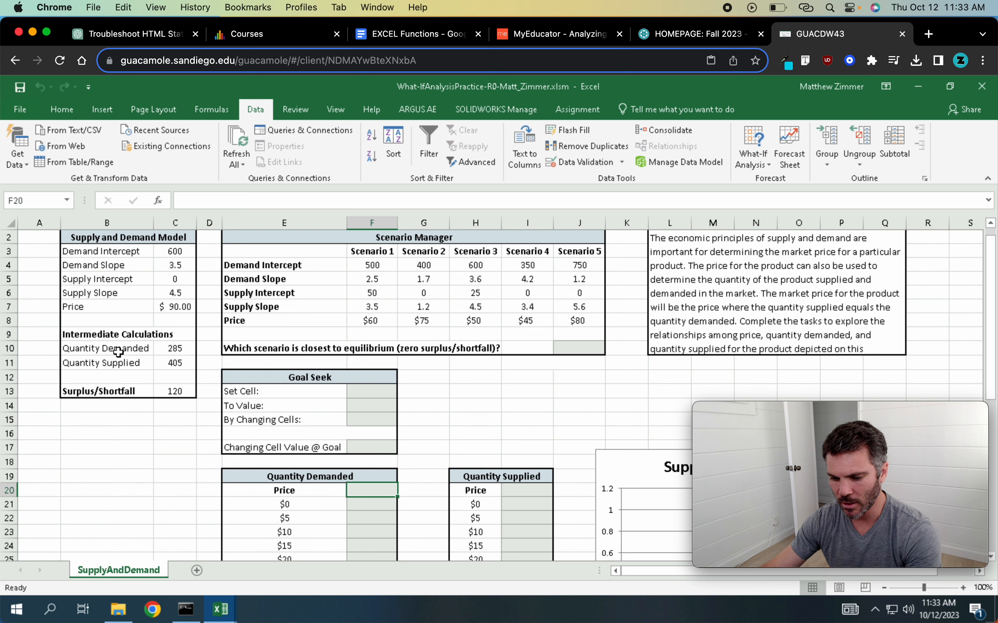
pyautogui.click(160, 349)
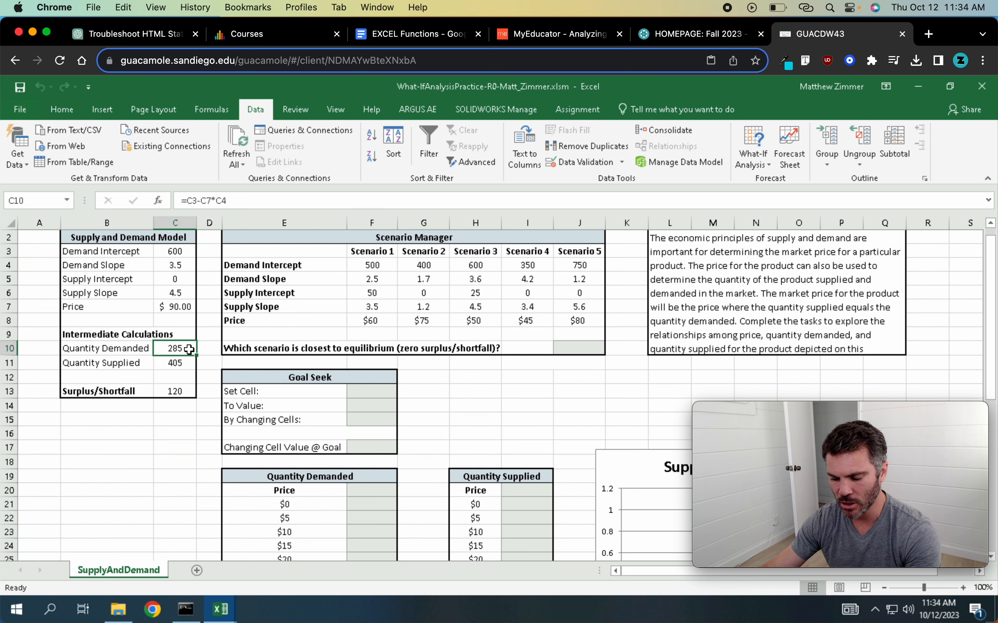
pyautogui.click(181, 361)
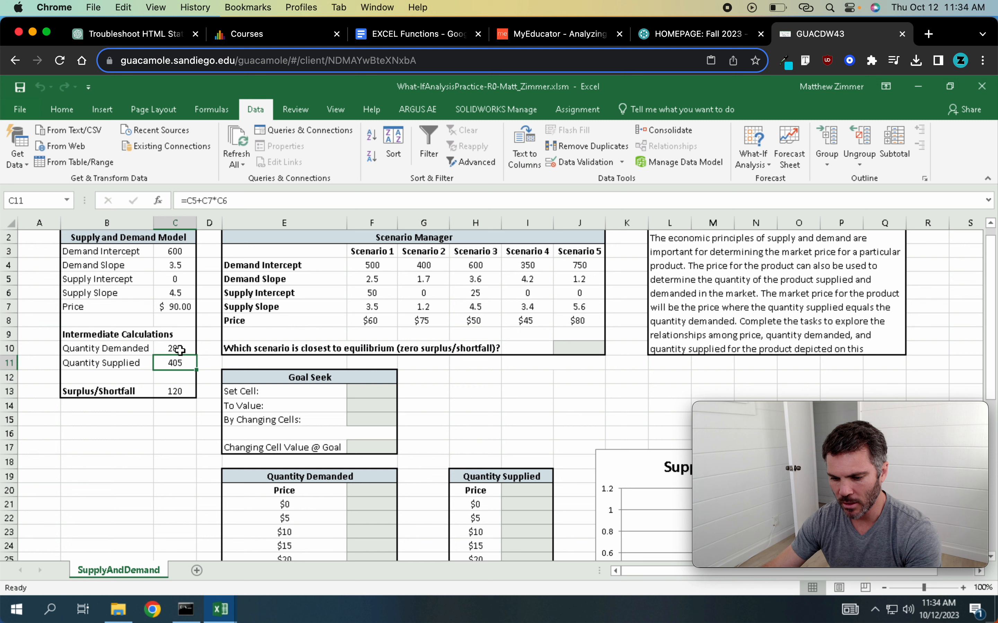
pyautogui.click(383, 488)
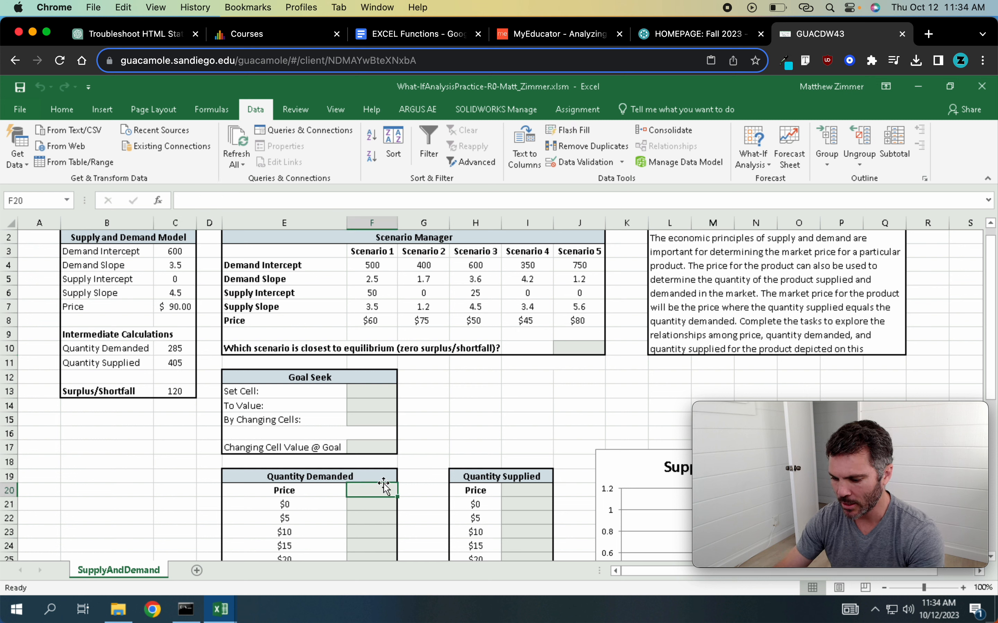
pyautogui.write('=')
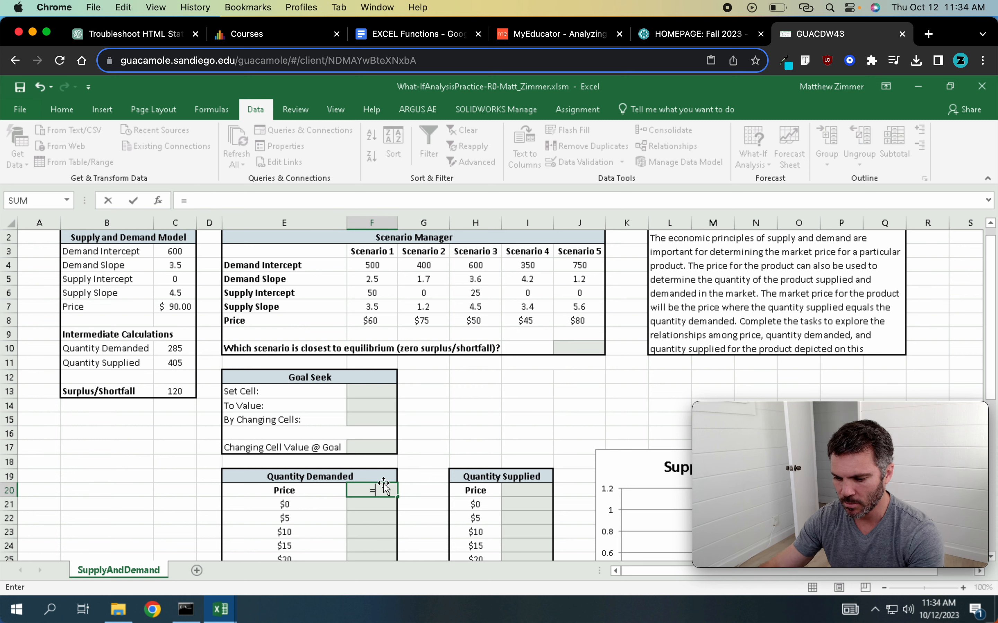
pyautogui.click(181, 349)
pyautogui.press('Return')
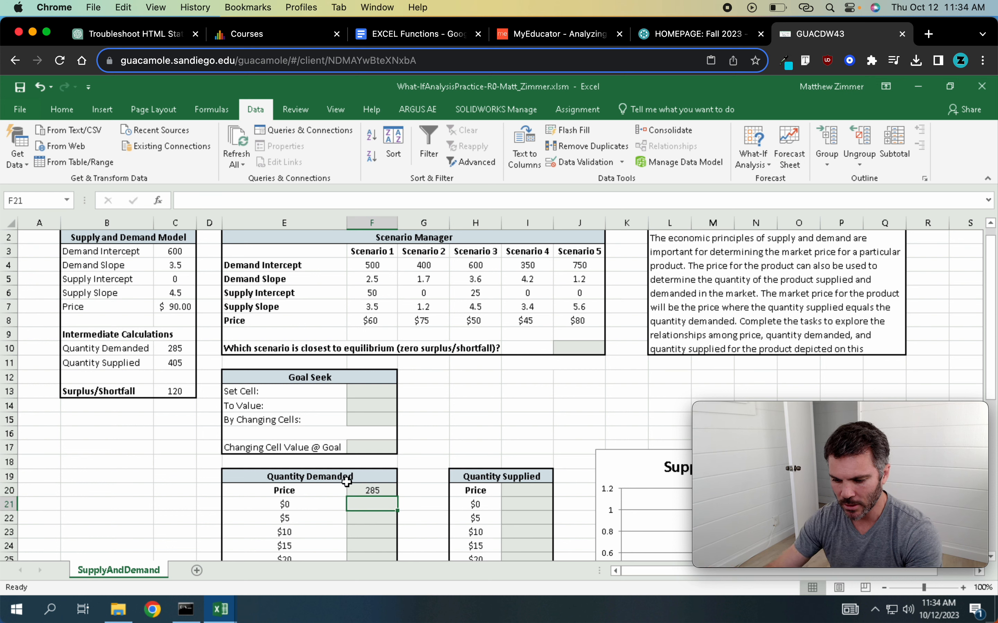
pyautogui.click(367, 493)
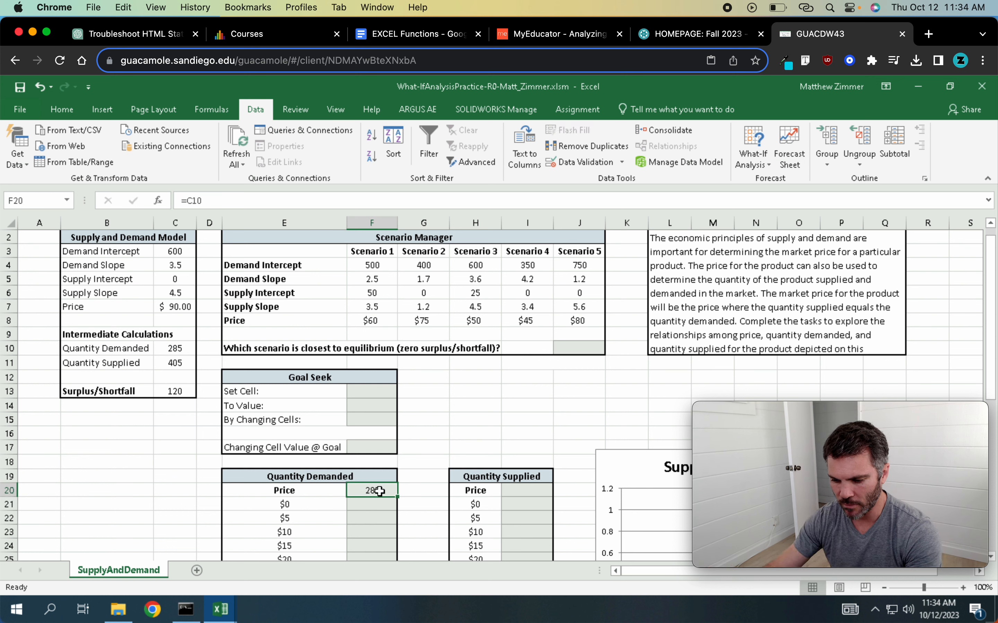
pyautogui.doubleClick(378, 492)
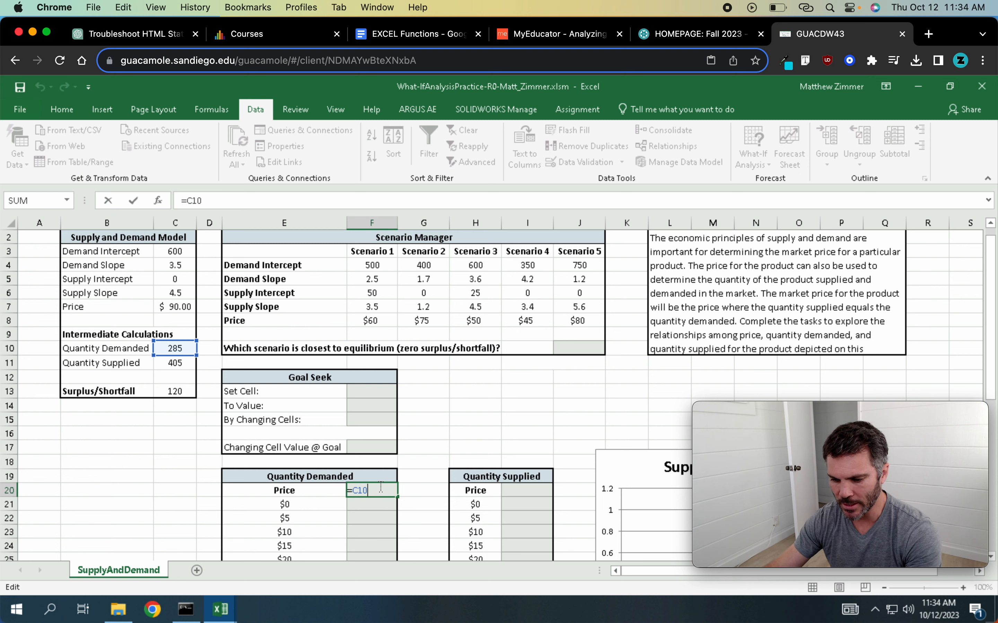
pyautogui.press('Escape')
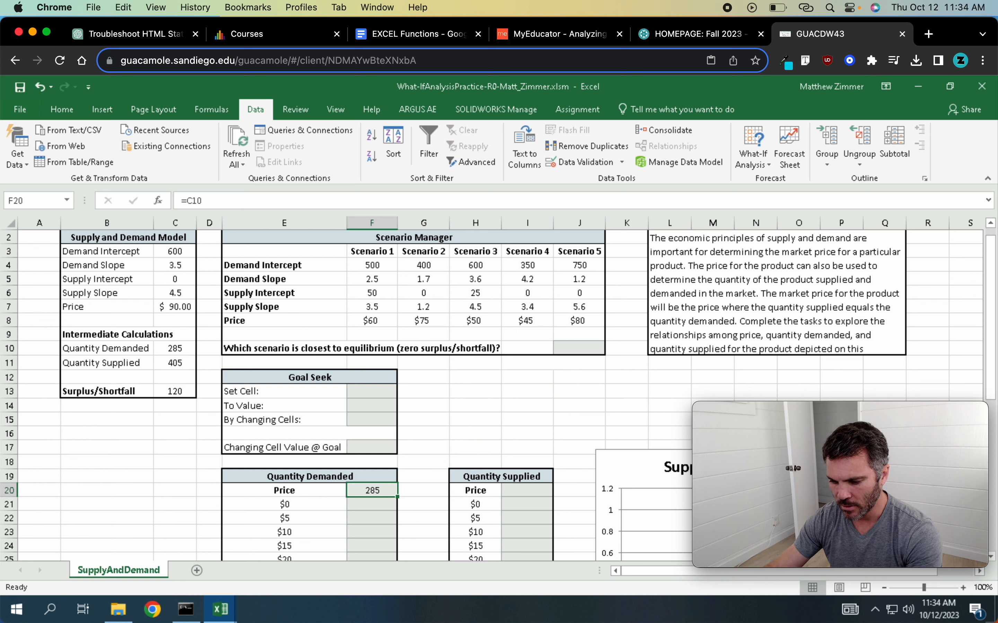
# Copy the model's quantity supplied formula text =C5+C7*C6 from cell C11 into header cell I20 of the Quantity Supplied table
pyautogui.click(533, 493)
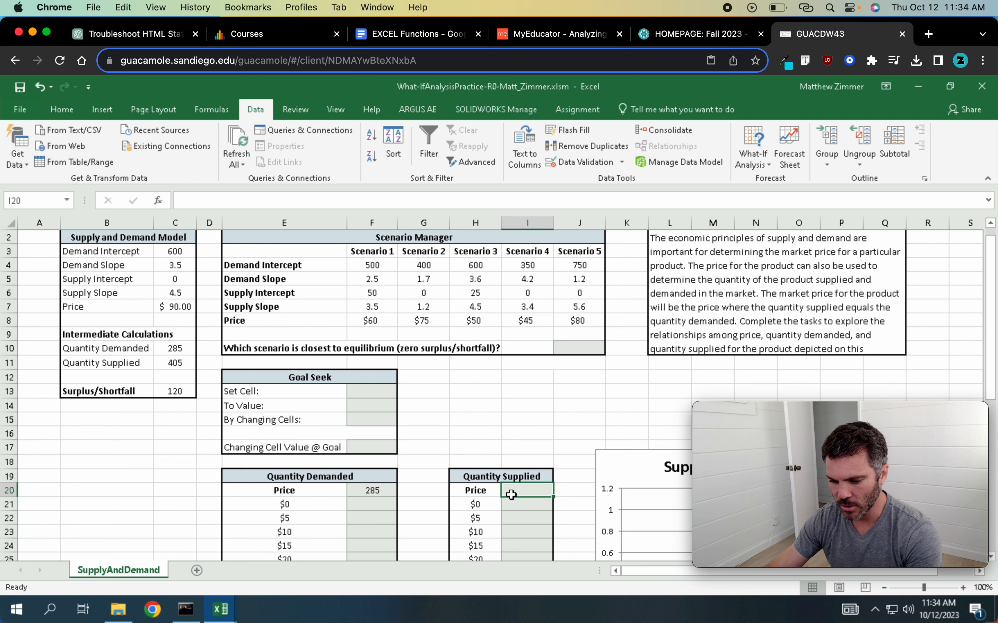
pyautogui.click(179, 363)
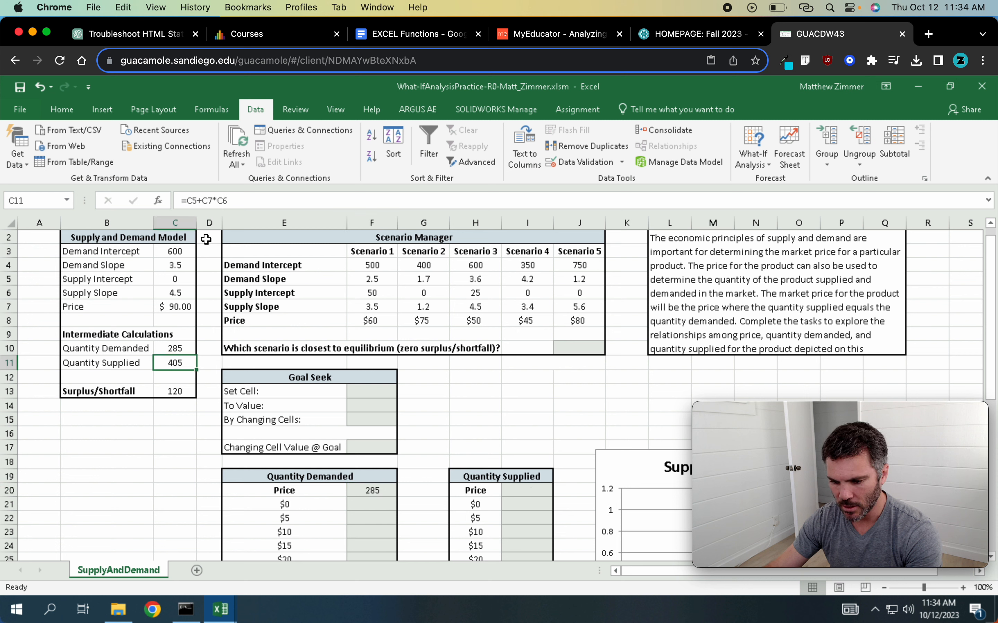
pyautogui.moveTo(228, 200); pyautogui.dragTo(182, 201)
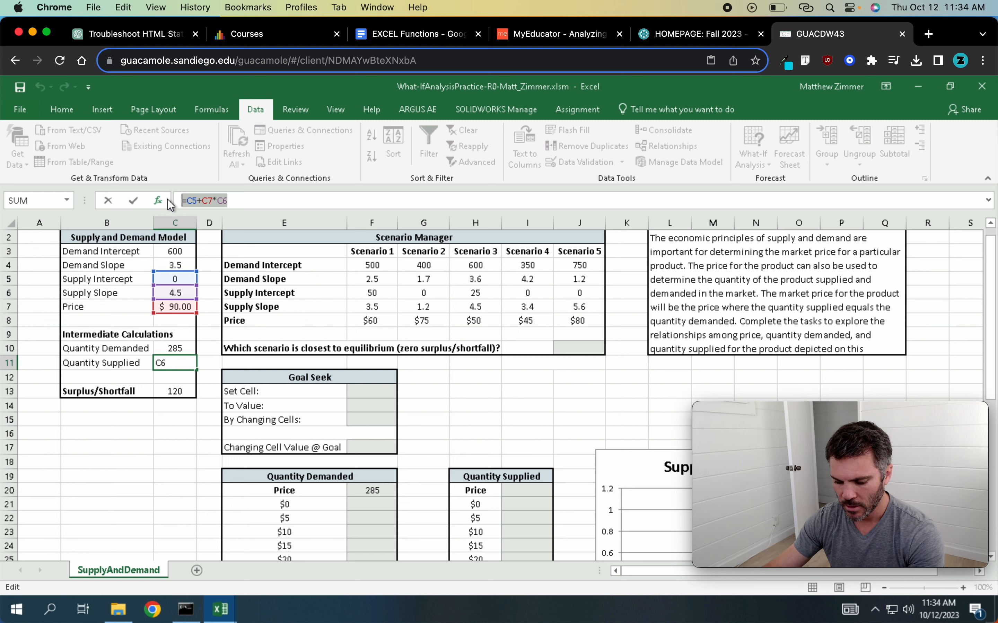
pyautogui.rightClick(201, 200)
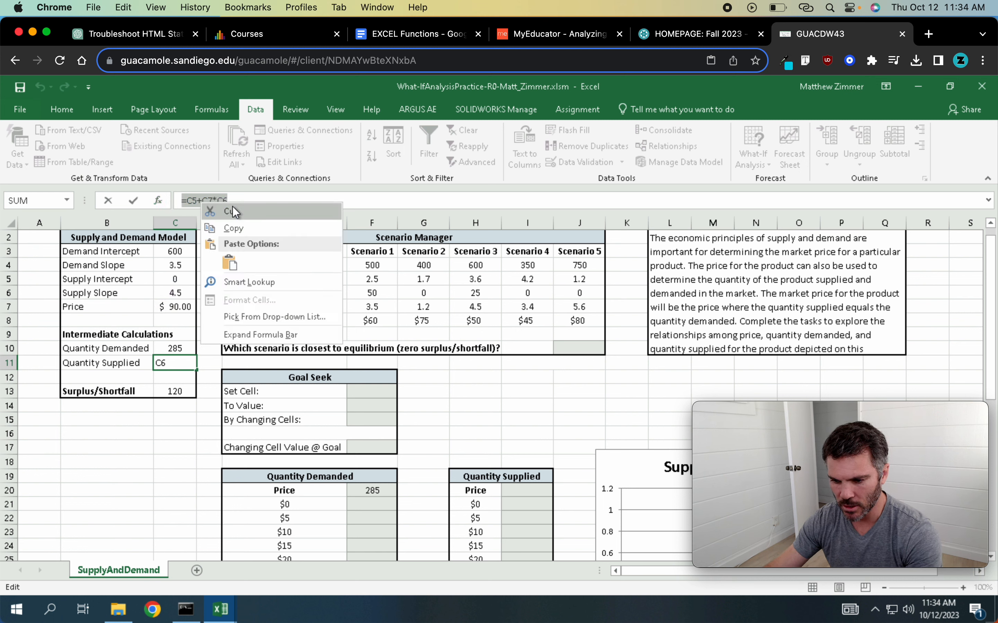
pyautogui.click(256, 231)
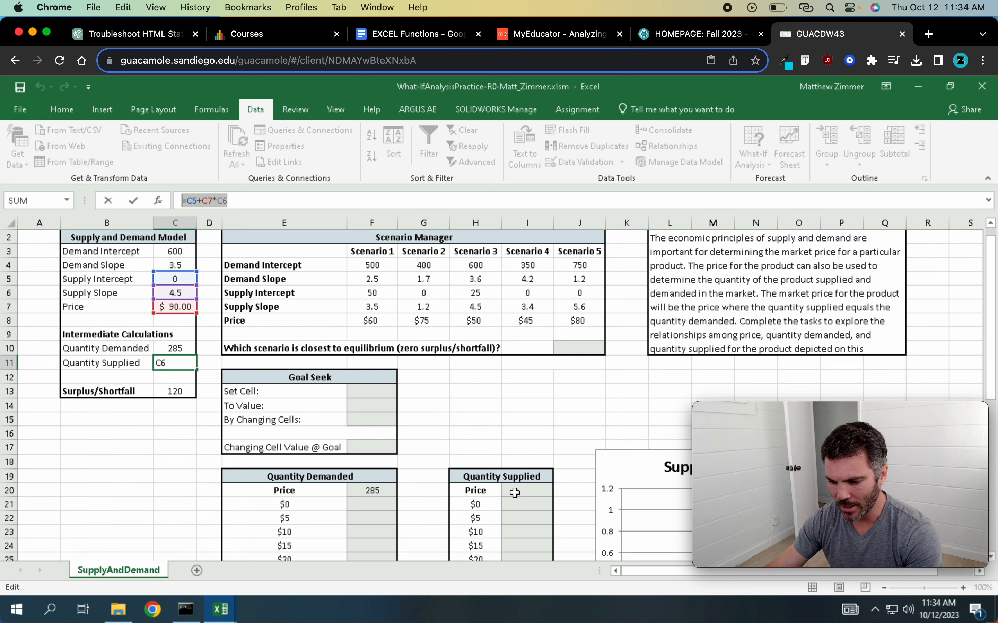
pyautogui.press('Escape')
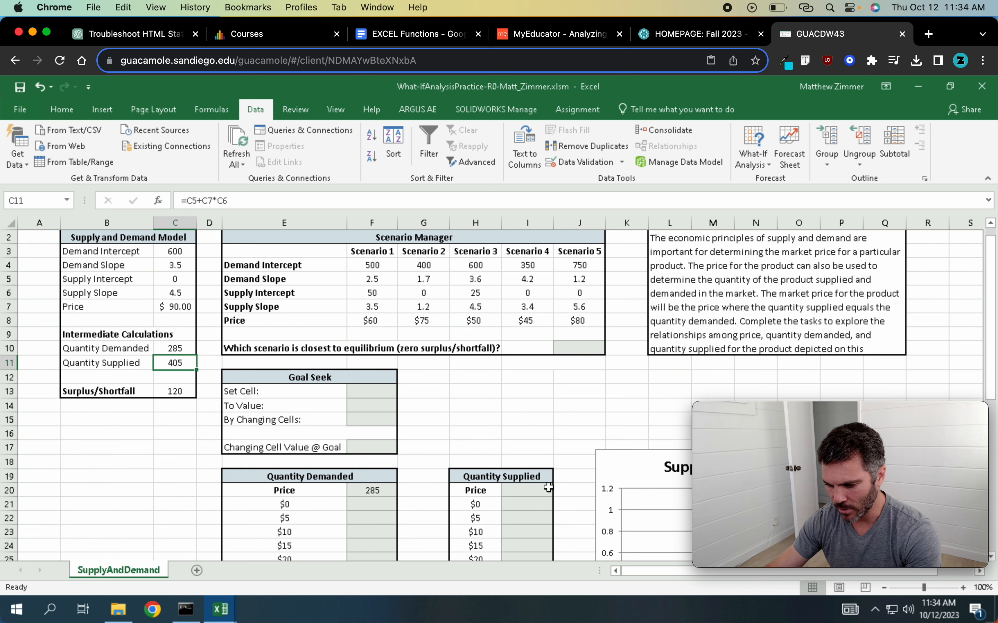
pyautogui.click(532, 490)
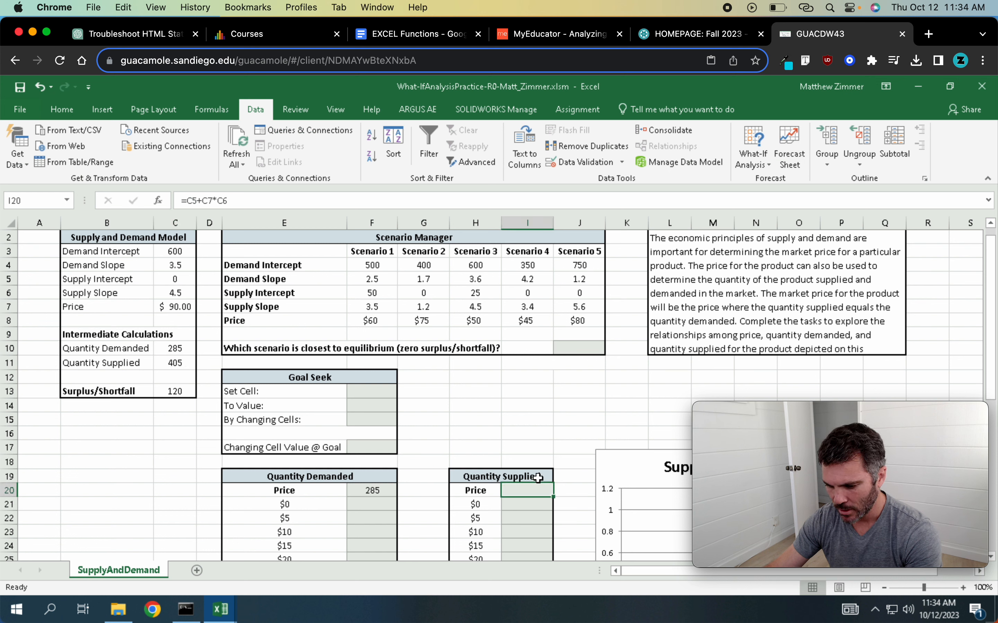
pyautogui.rightClick(313, 200)
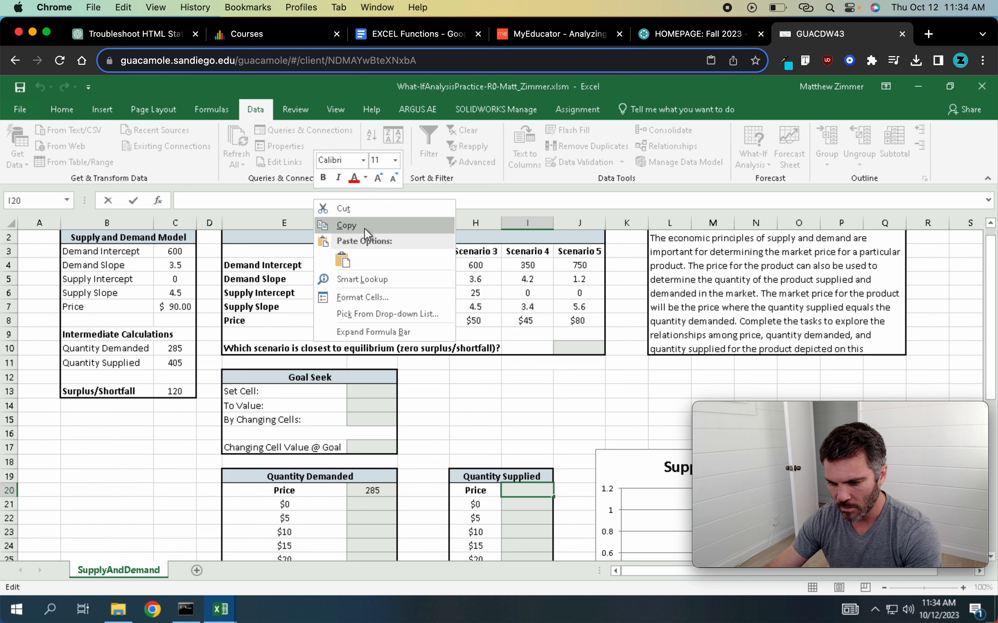
pyautogui.click(342, 258)
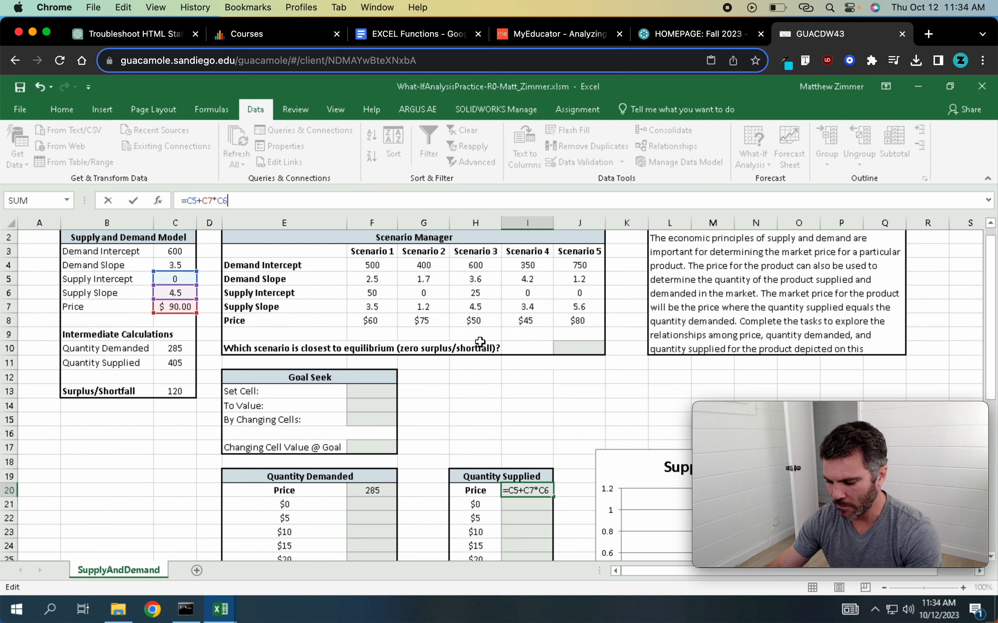
pyautogui.press('Return')
pyautogui.click(529, 491)
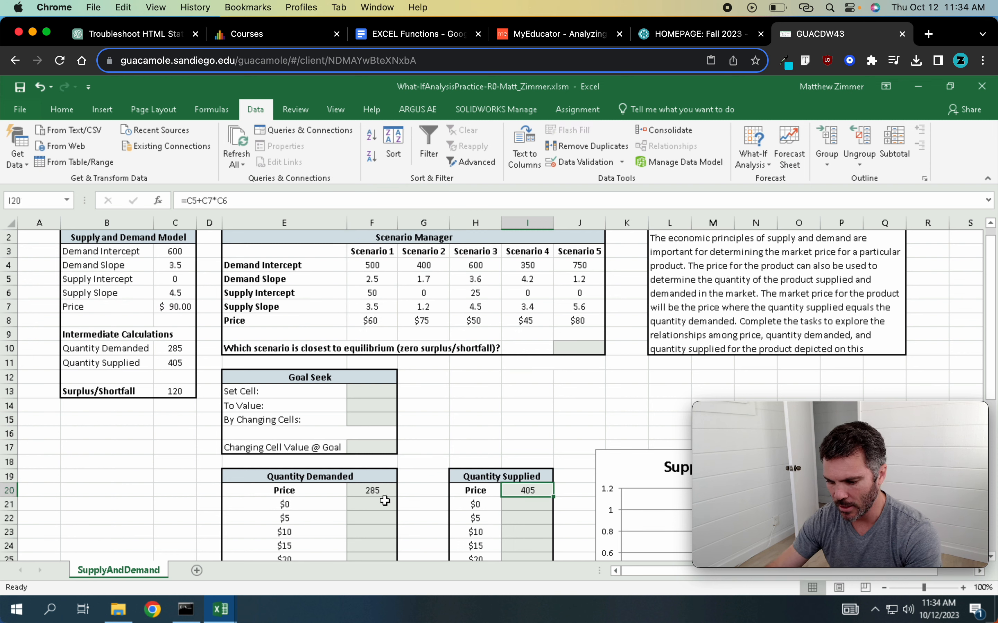
# Compare the formulas in F20 and I20, and look over the price rows of the Quantity Demanded and Quantity Supplied tables
pyautogui.click(382, 491)
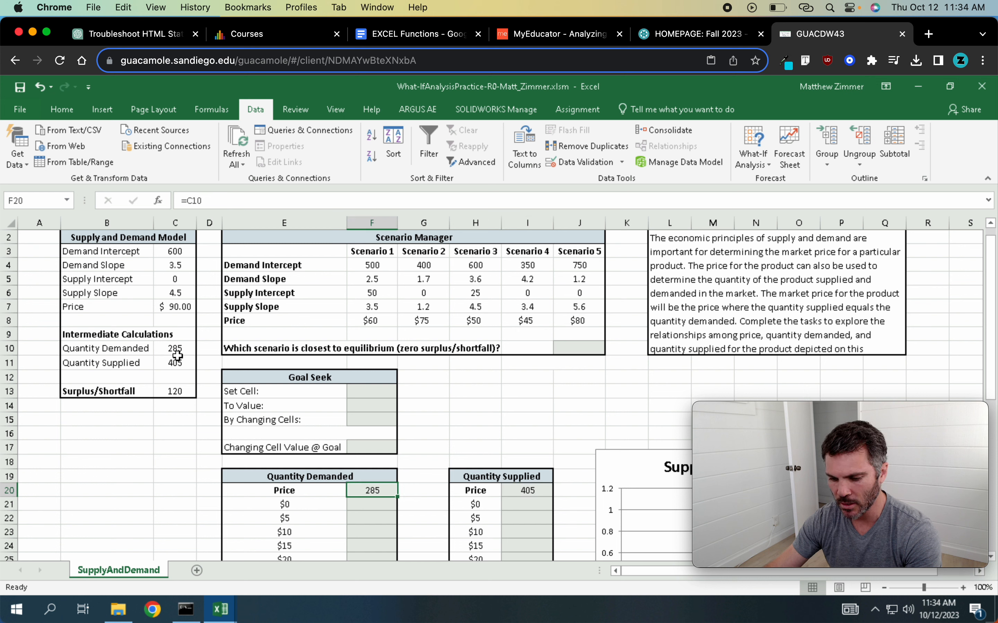
pyautogui.click(542, 492)
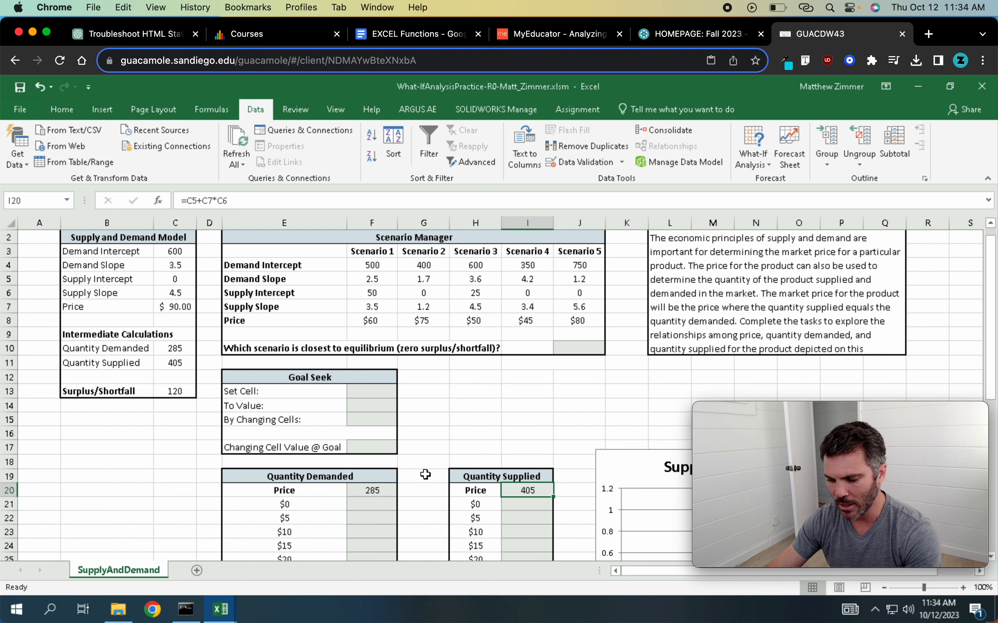
pyautogui.click(452, 443)
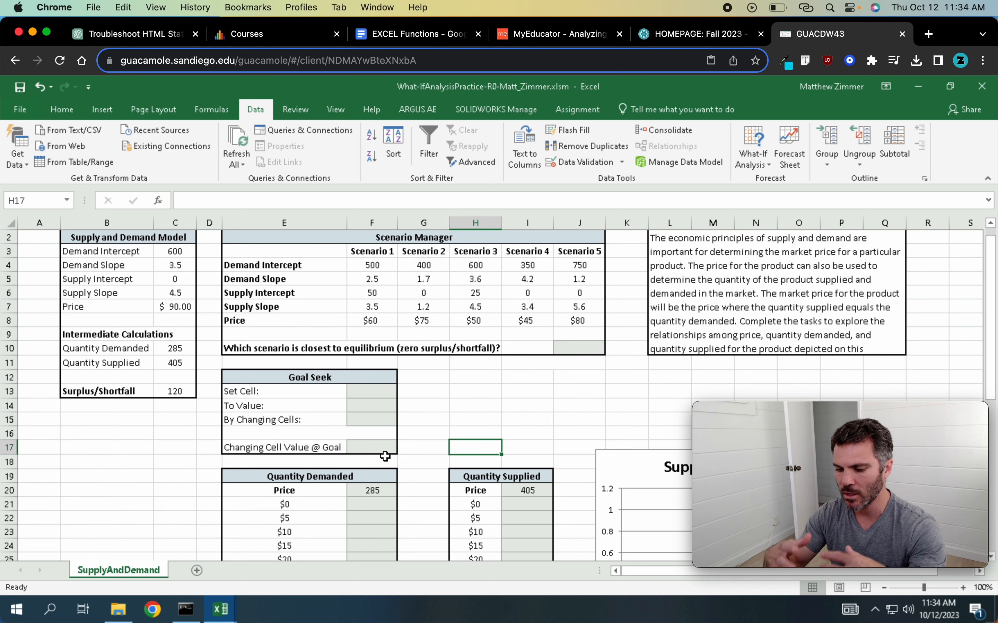
pyautogui.click(294, 478)
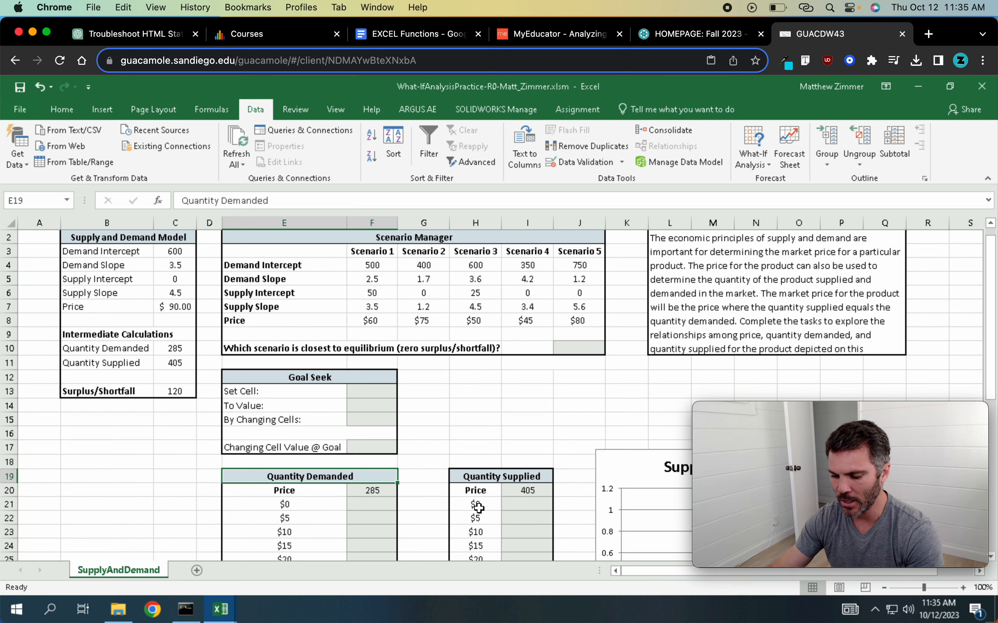
pyautogui.scroll(-3, 421, 505)
pyautogui.click(433, 460)
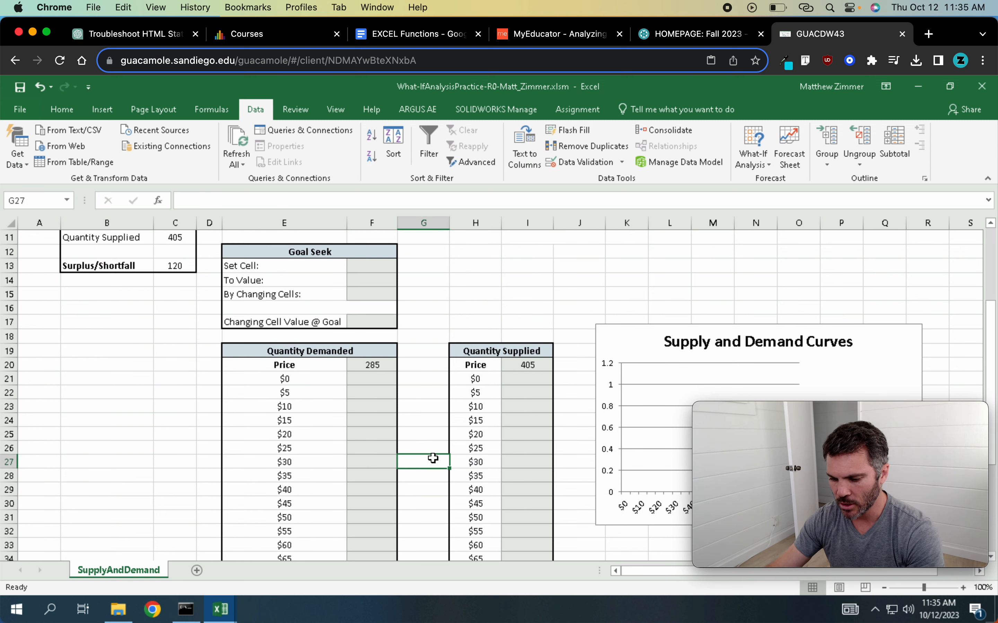
pyautogui.scroll(-5, 433, 459)
pyautogui.scroll(2, 434, 459)
pyautogui.scroll(2, 433, 459)
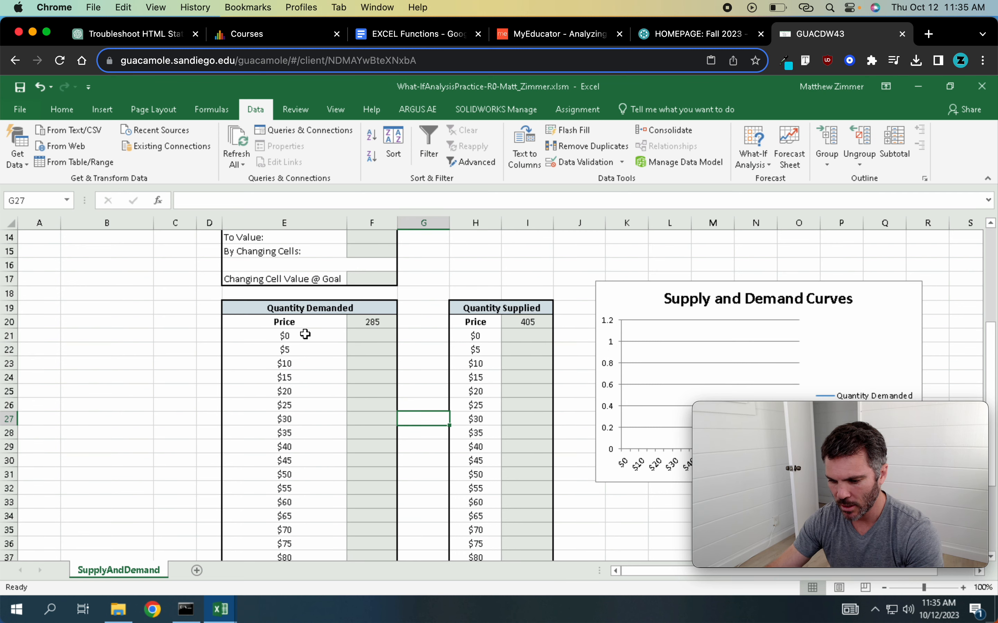
# Create a one-variable data table over E20:F41 for Quantity Demanded, using the model's price cell C7 as the column input cell
pyautogui.moveTo(299, 325); pyautogui.dragTo(381, 528)
pyautogui.scroll(3, 443, 444)
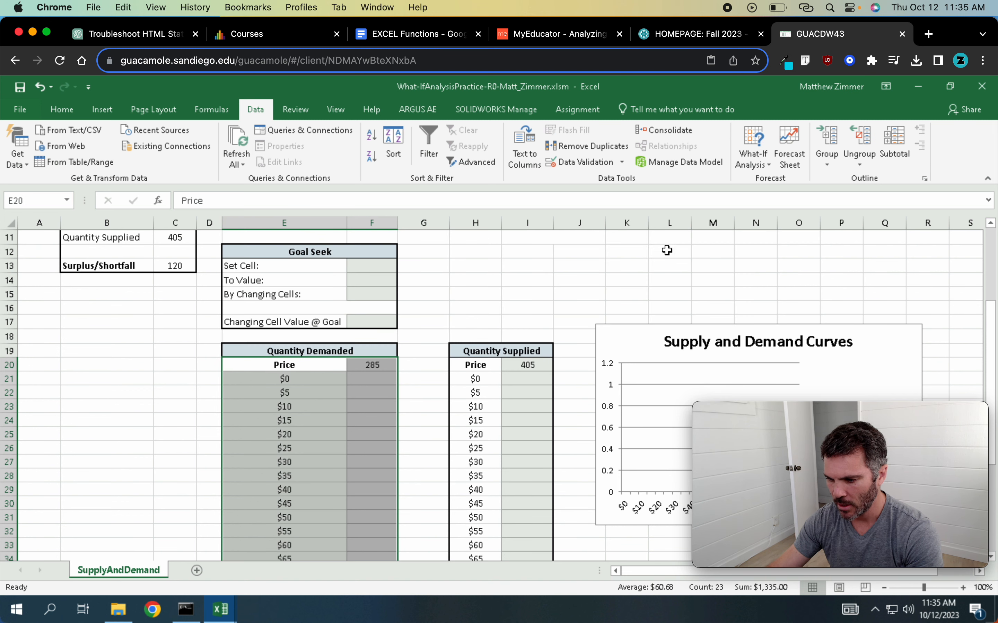
pyautogui.click(765, 167)
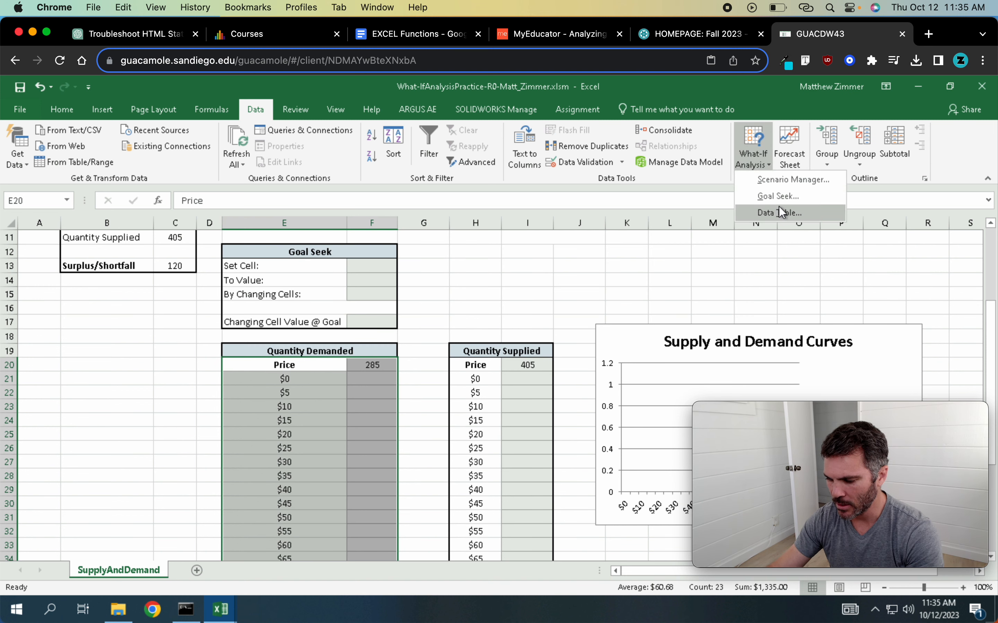
pyautogui.click(792, 214)
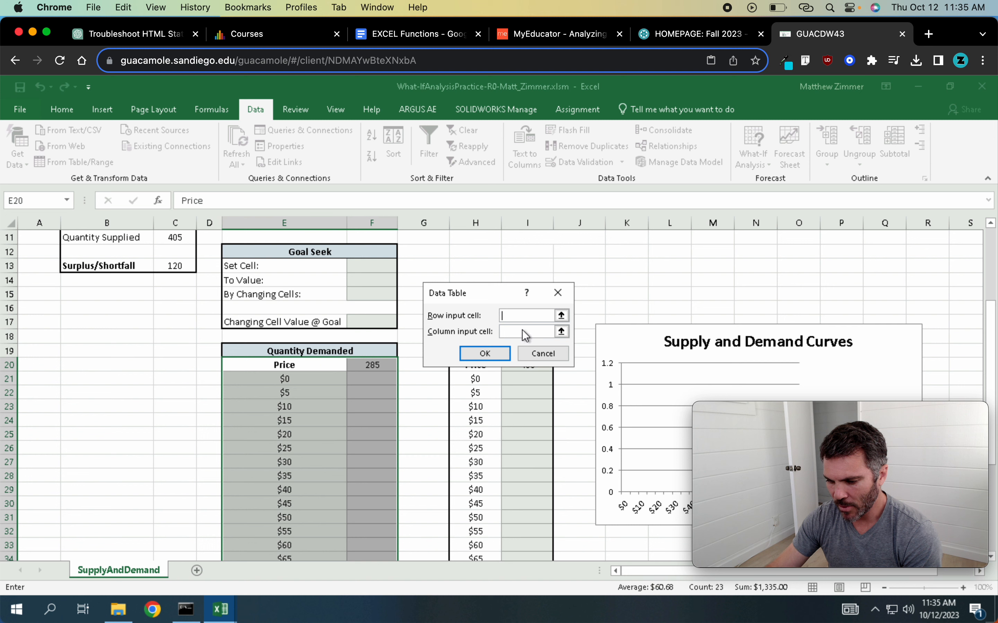
pyautogui.scroll(3, 145, 397)
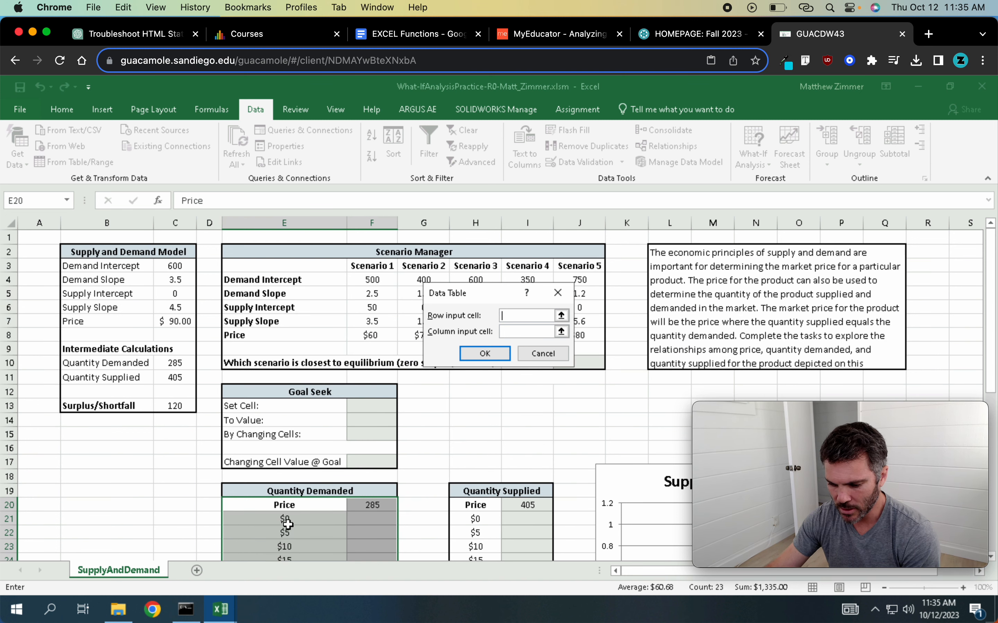
pyautogui.click(563, 331)
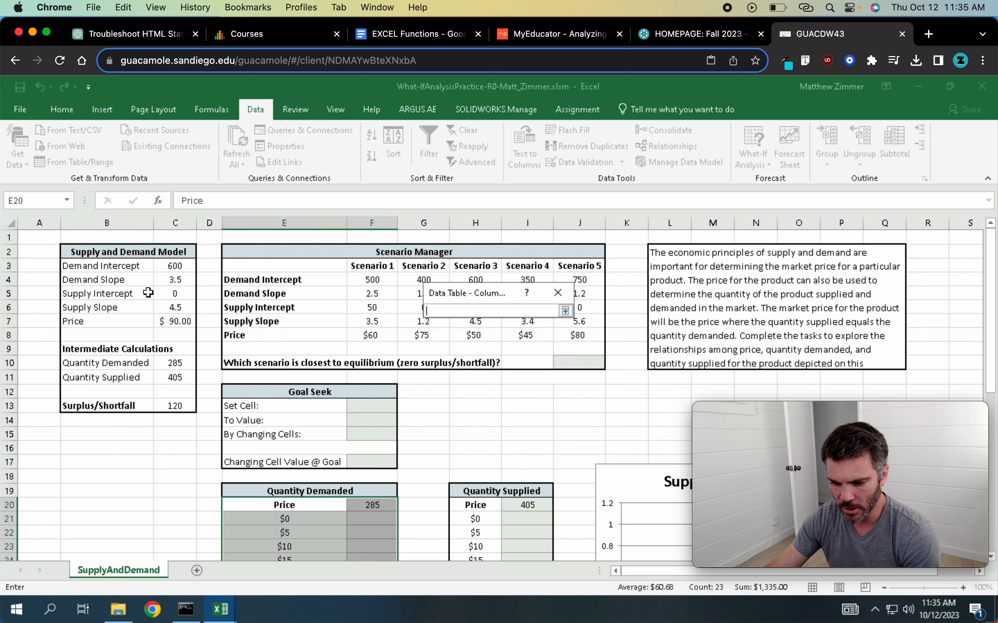
pyautogui.click(178, 324)
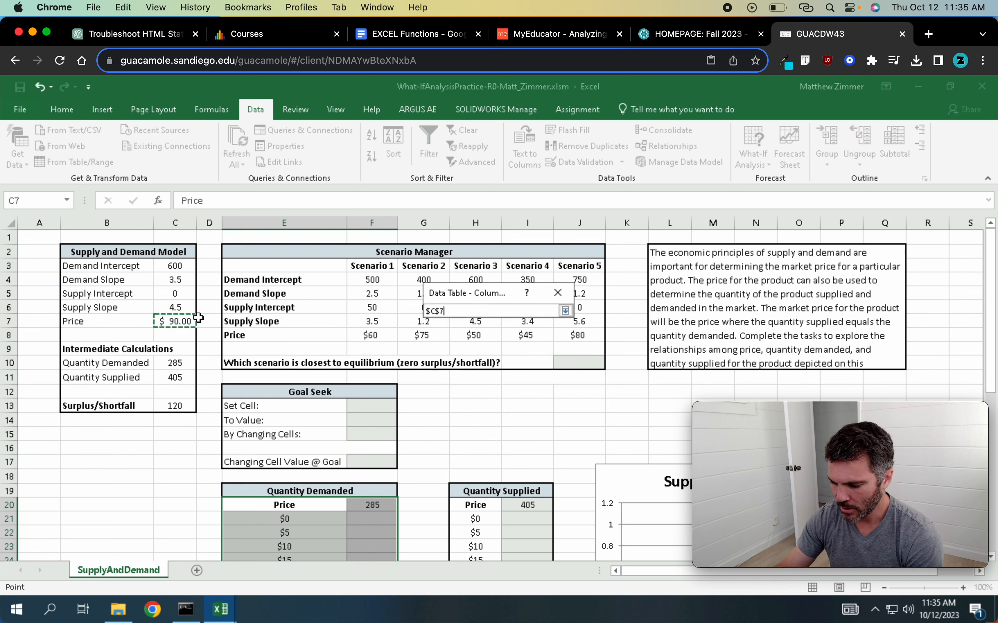
pyautogui.press('Return')
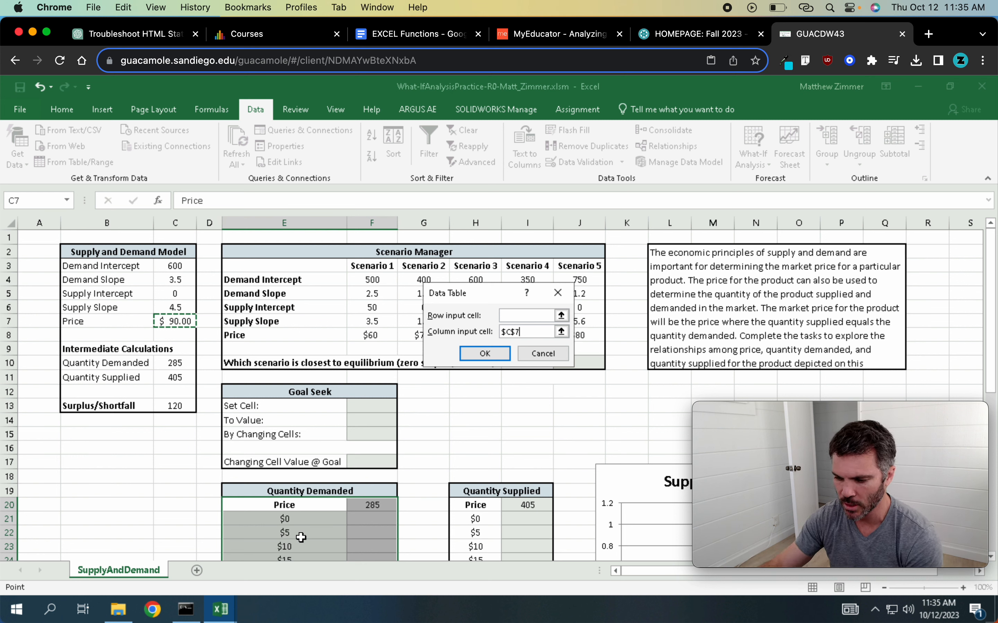
pyautogui.click(486, 354)
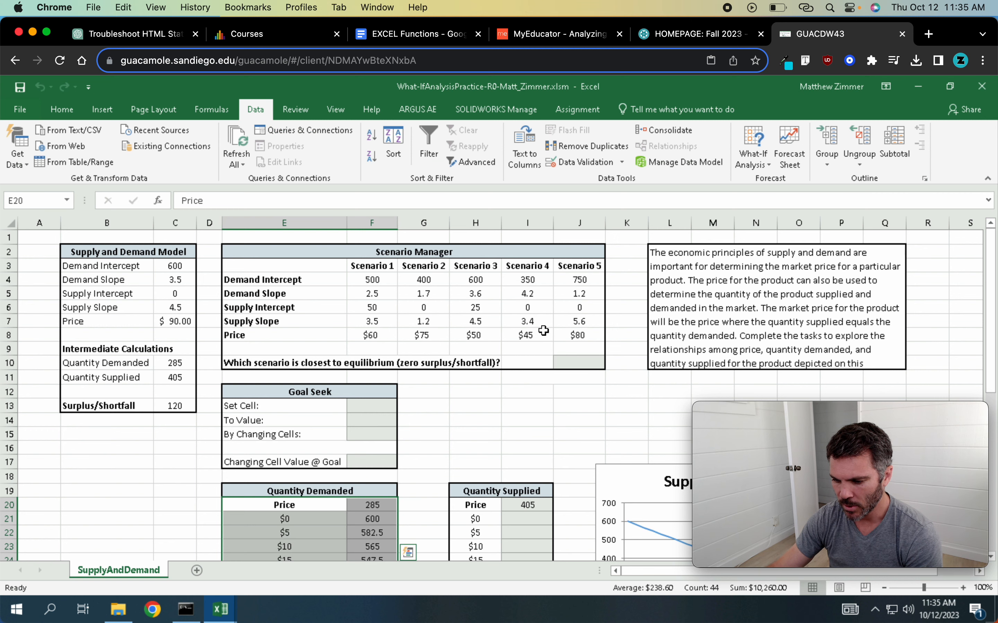
# Review the filled Quantity Demanded values down to the $100 price, including the formulas in E35 and F35
pyautogui.scroll(-9, 514, 414)
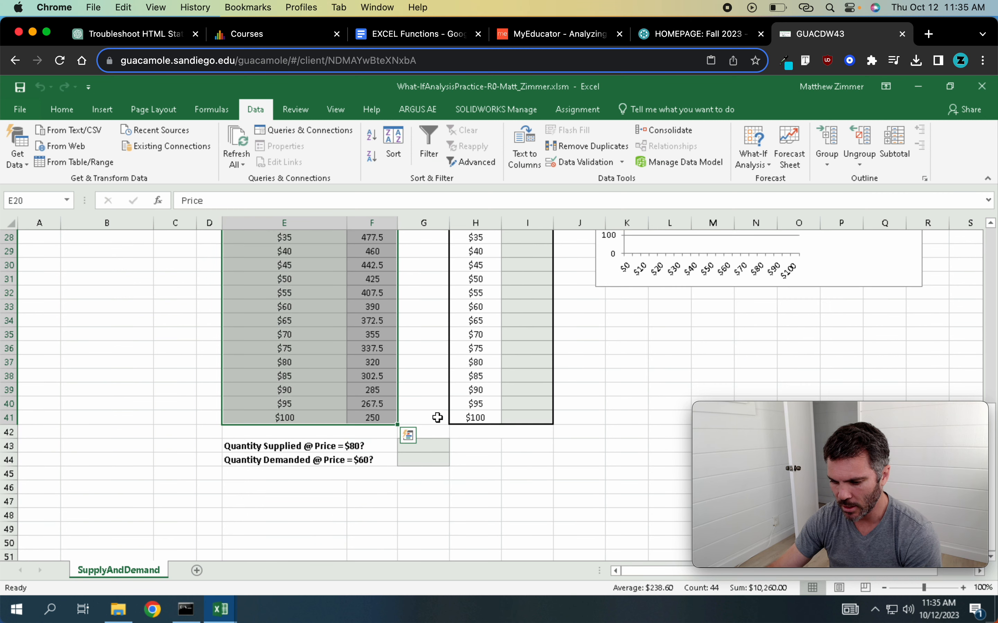
pyautogui.scroll(2, 439, 415)
pyautogui.scroll(4, 394, 386)
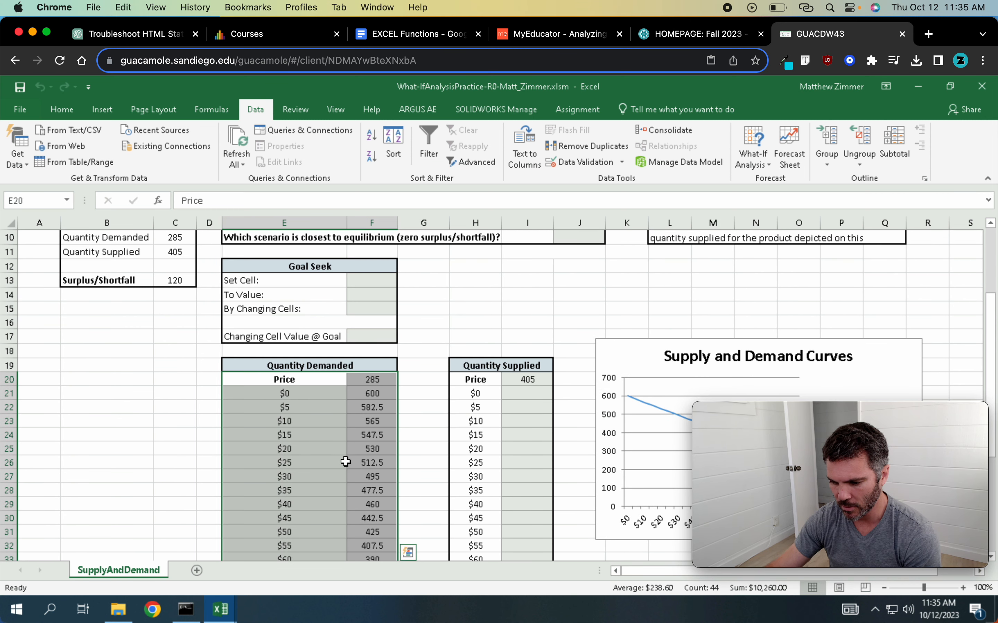
pyautogui.scroll(-5, 361, 476)
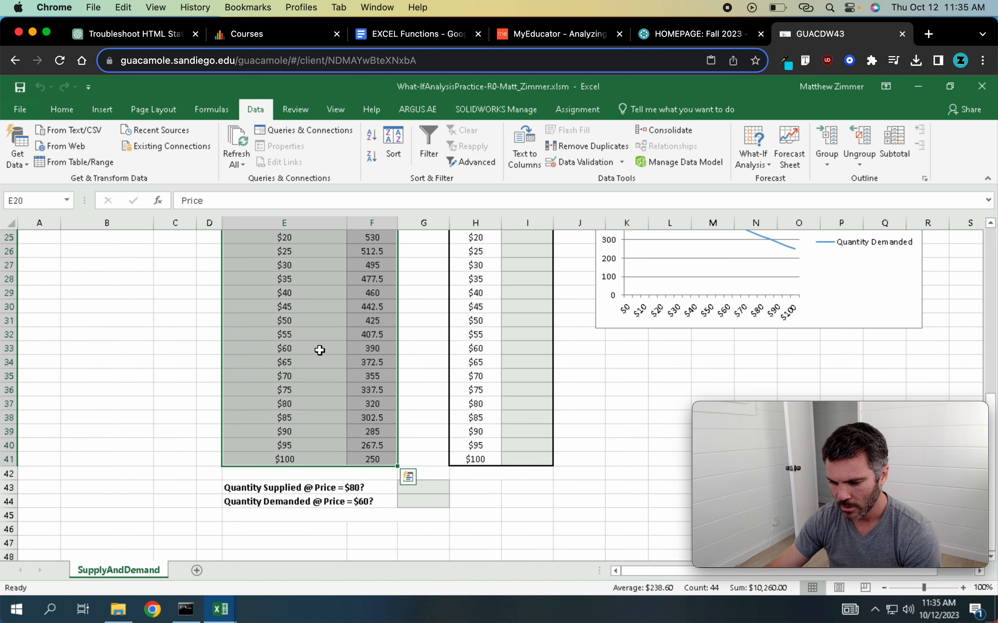
pyautogui.click(288, 377)
pyautogui.scroll(1, 336, 417)
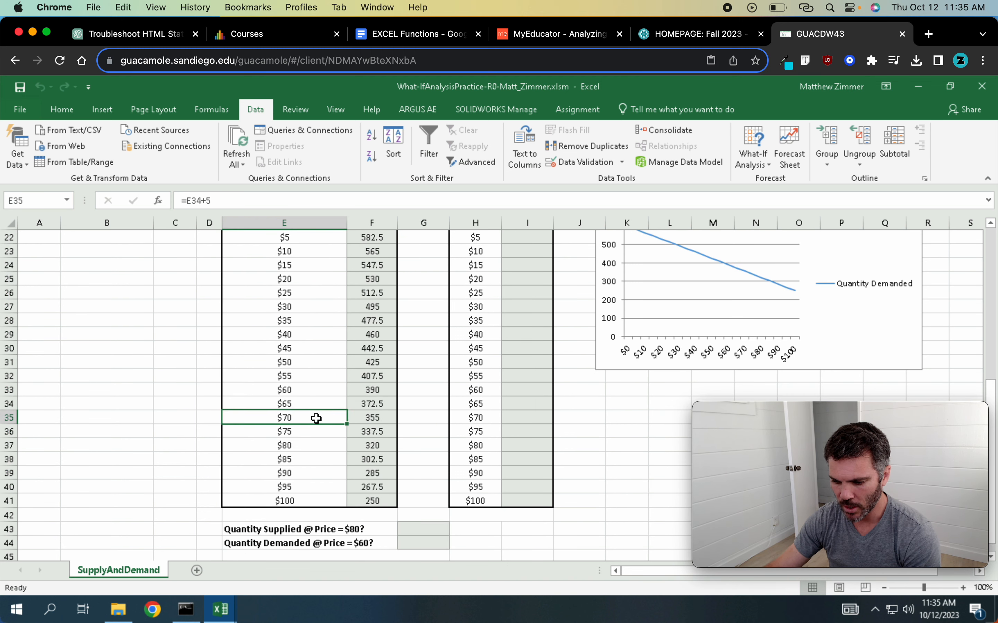
pyautogui.click(375, 414)
pyautogui.scroll(3, 381, 417)
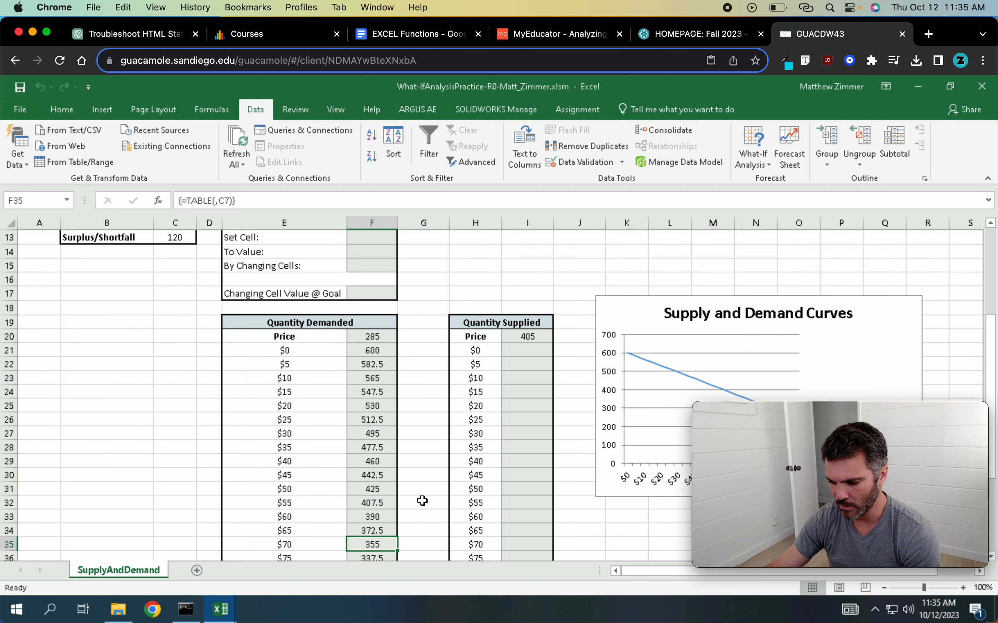
# Create a one-variable data table over H20:I41 for Quantity Supplied, using the model's price cell C7 as the column input cell
pyautogui.scroll(-1, 423, 501)
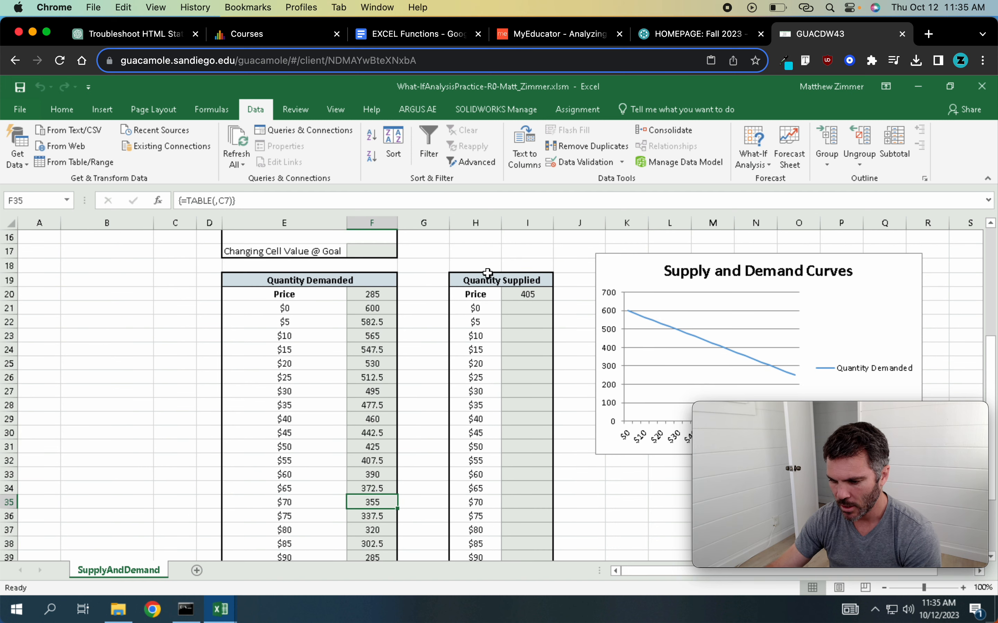
pyautogui.scroll(-1, 485, 306)
pyautogui.moveTo(479, 255); pyautogui.dragTo(531, 540)
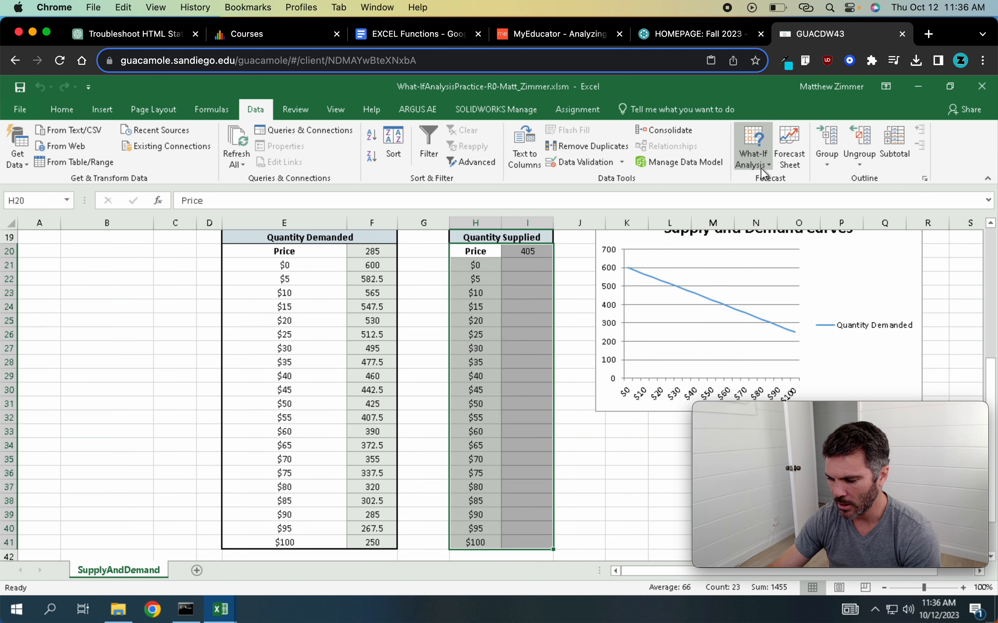
pyautogui.click(772, 161)
pyautogui.click(782, 215)
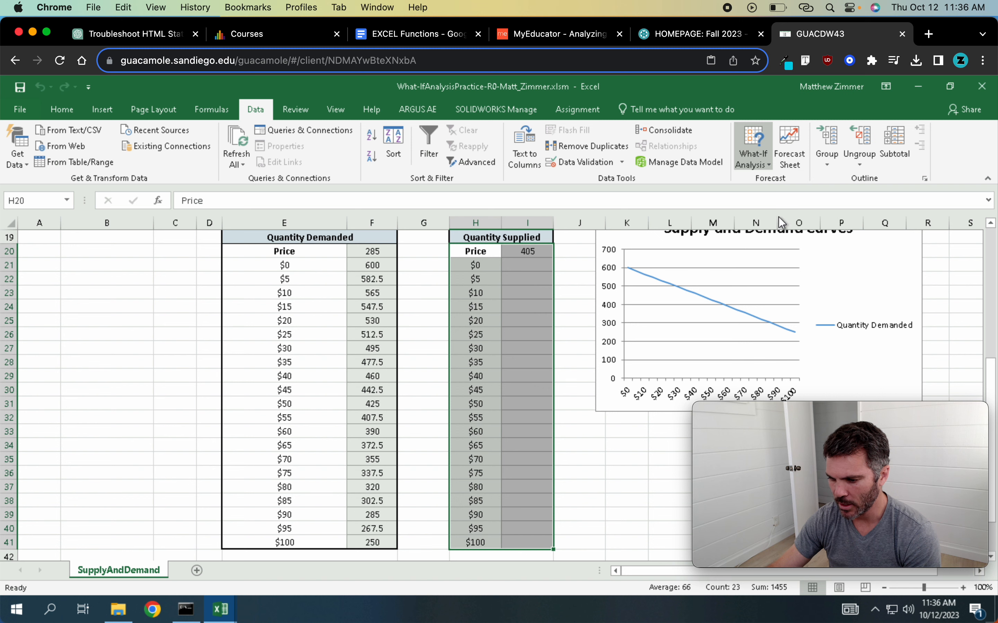
pyautogui.click(562, 331)
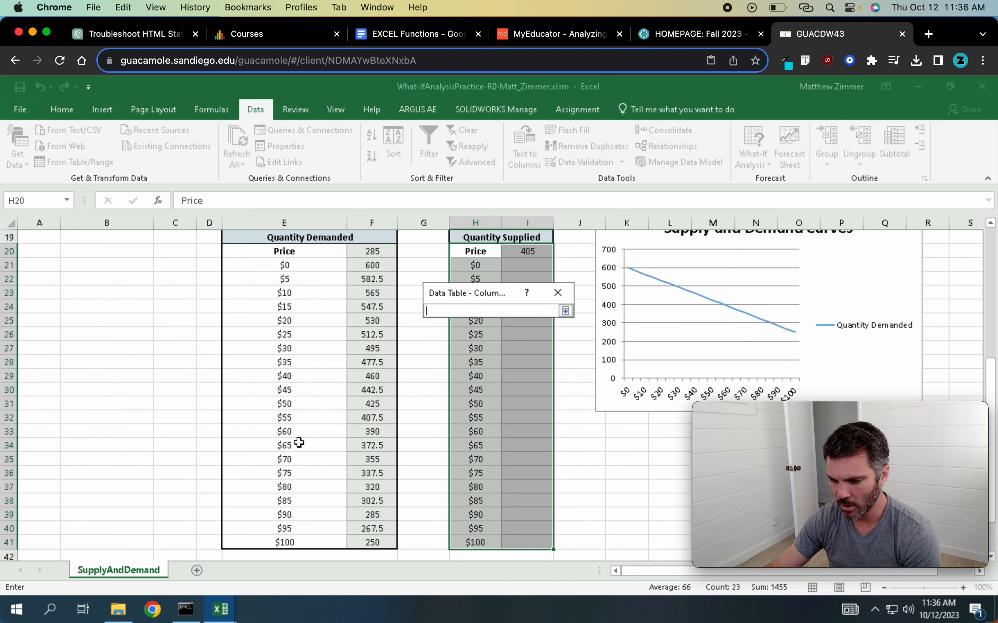
pyautogui.scroll(6, 299, 443)
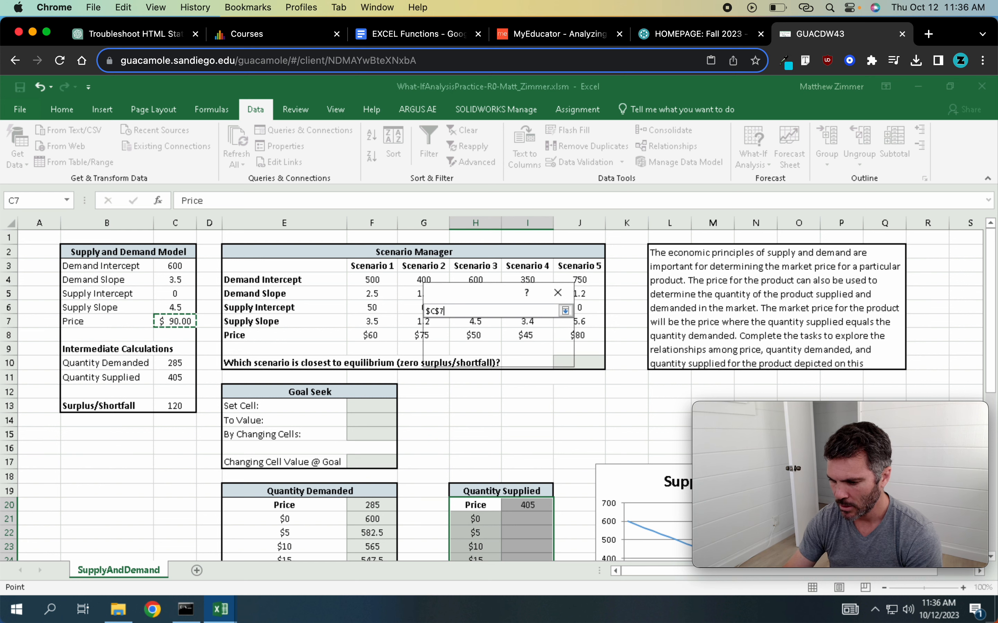
pyautogui.press('Return')
pyautogui.click(486, 354)
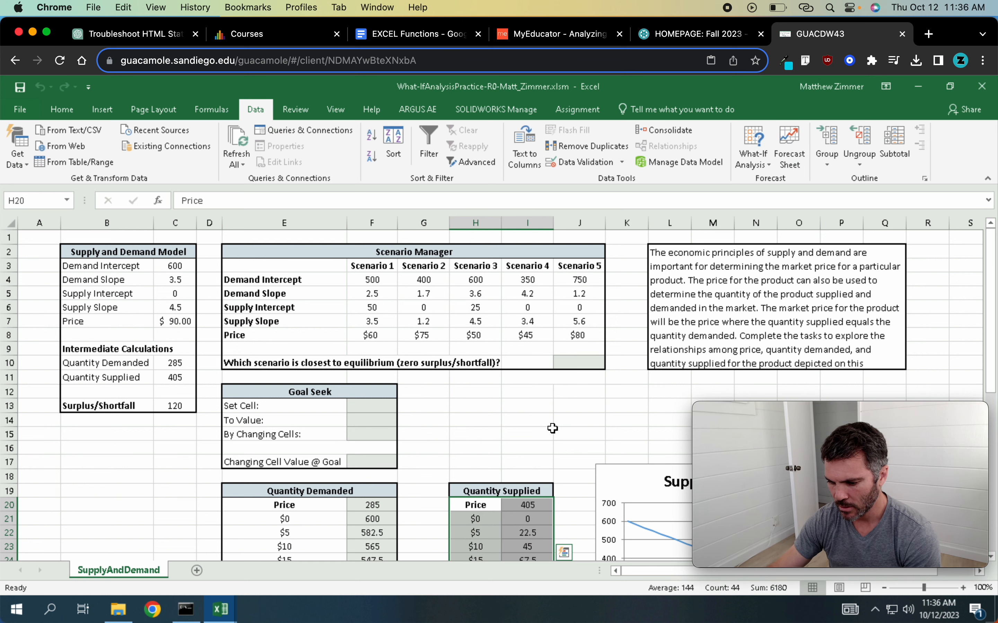
# Review the filled Quantity Supplied values down to the $100 price and deselect the table
pyautogui.scroll(-13, 567, 430)
pyautogui.scroll(6, 571, 428)
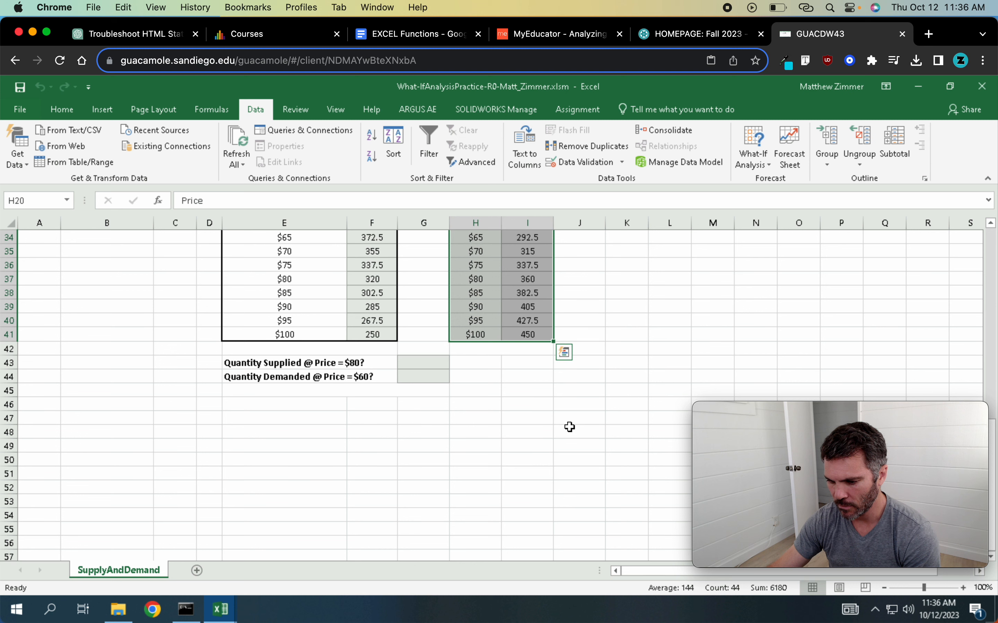
pyautogui.scroll(2, 573, 427)
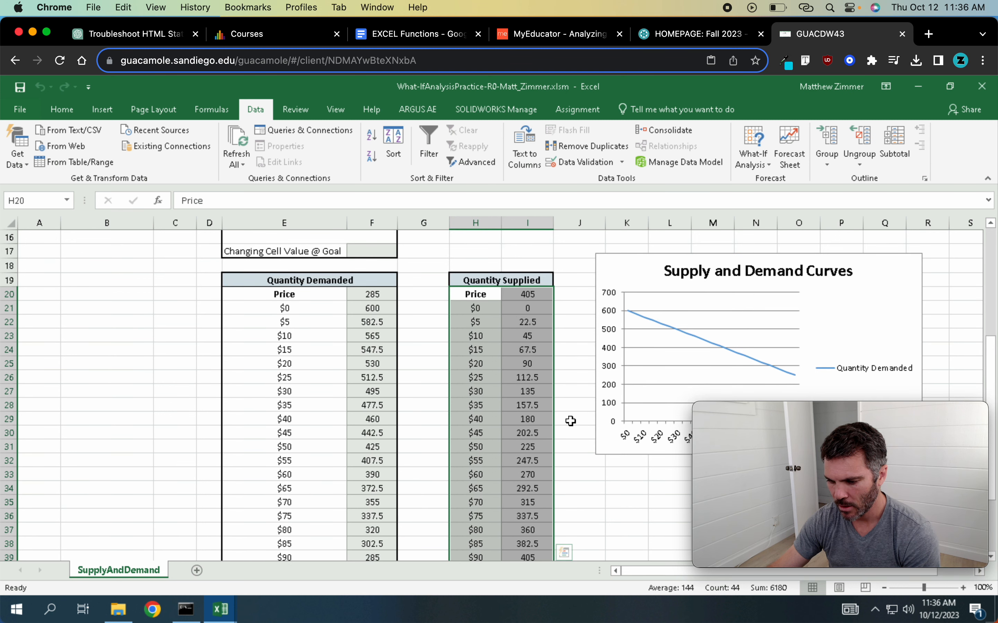
pyautogui.click(572, 421)
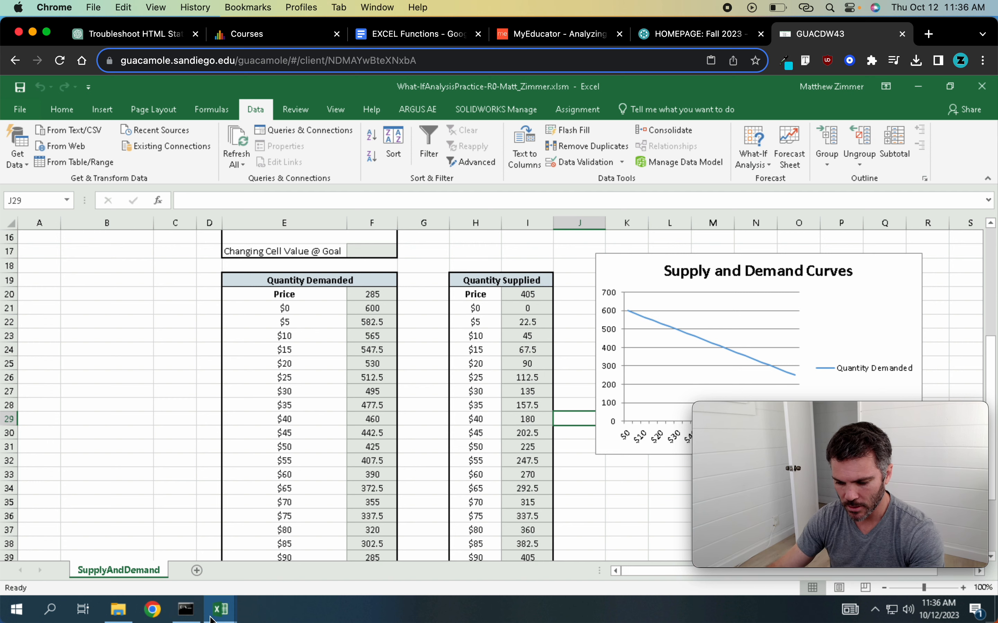
# Switch to the modelingBasics workbook and bring up the price by Advertising Budget table on the Pricing sheet
pyautogui.click(221, 609)
pyautogui.click(273, 533)
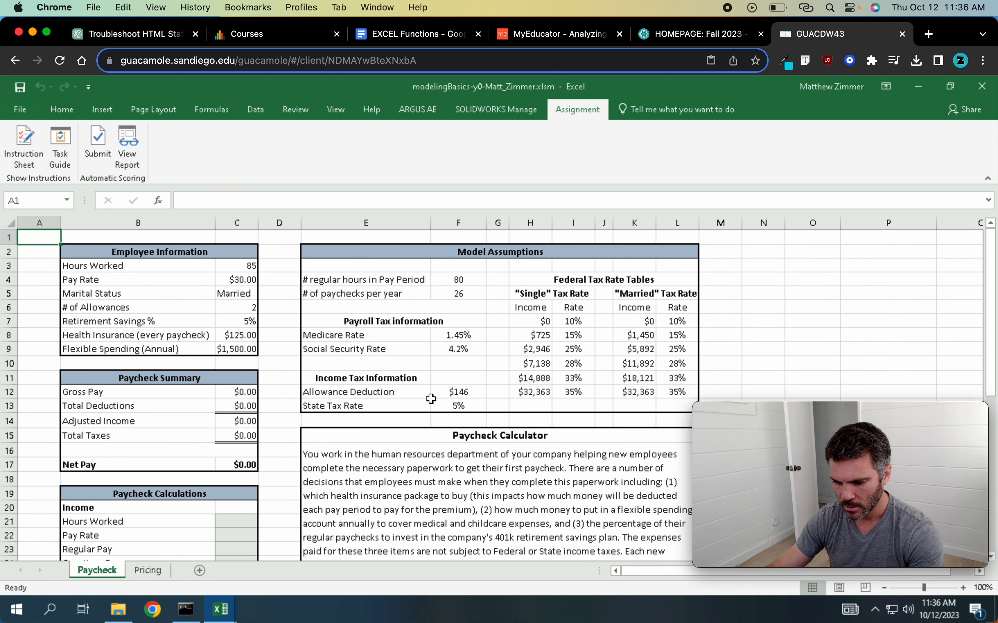
pyautogui.scroll(-4, 503, 432)
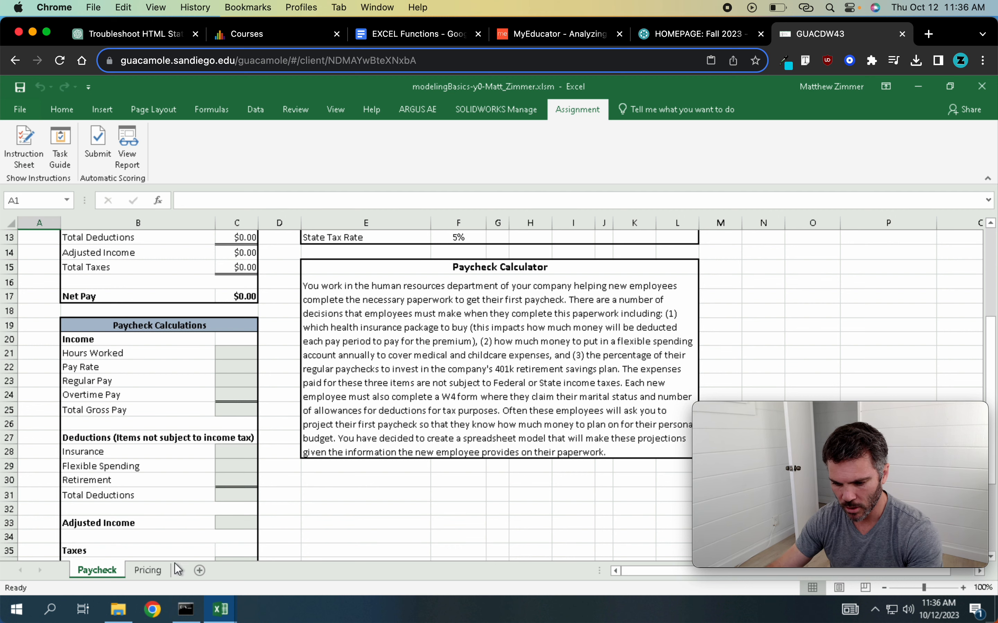
pyautogui.click(148, 570)
pyautogui.scroll(-10, 318, 475)
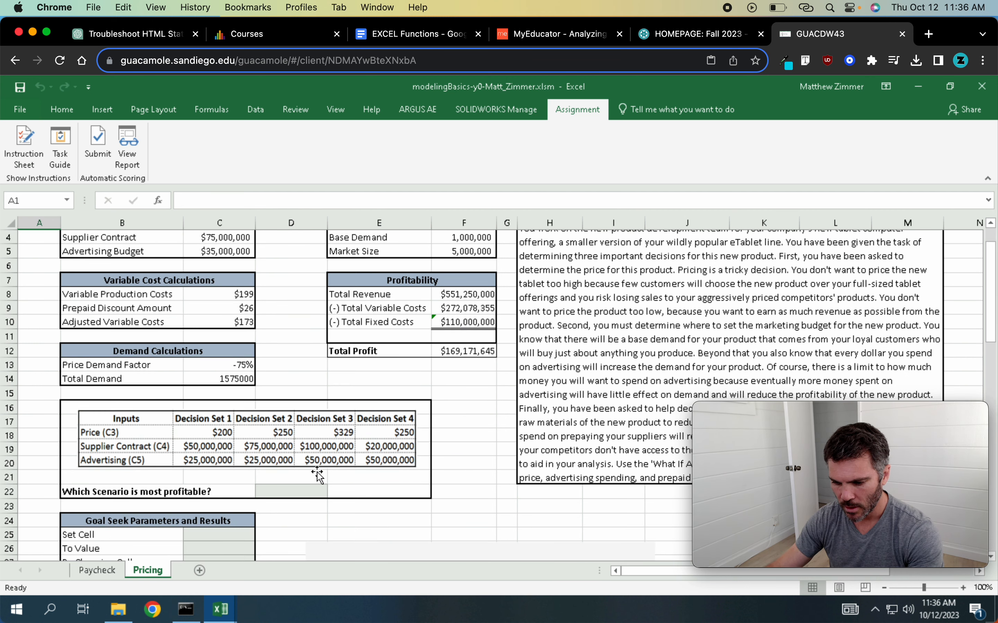
pyautogui.scroll(-2, 317, 473)
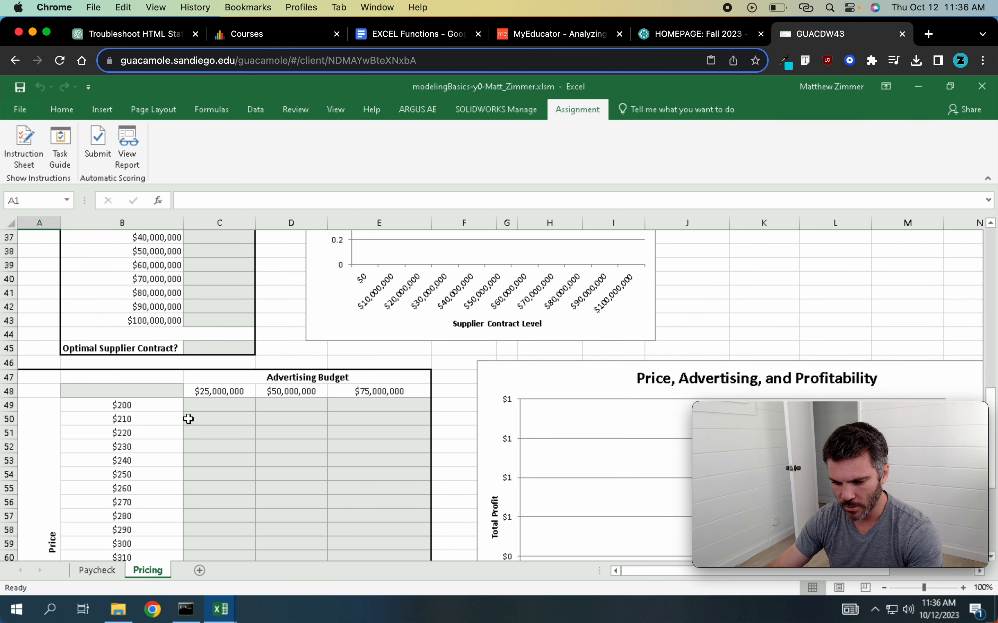
pyautogui.scroll(-3, 223, 466)
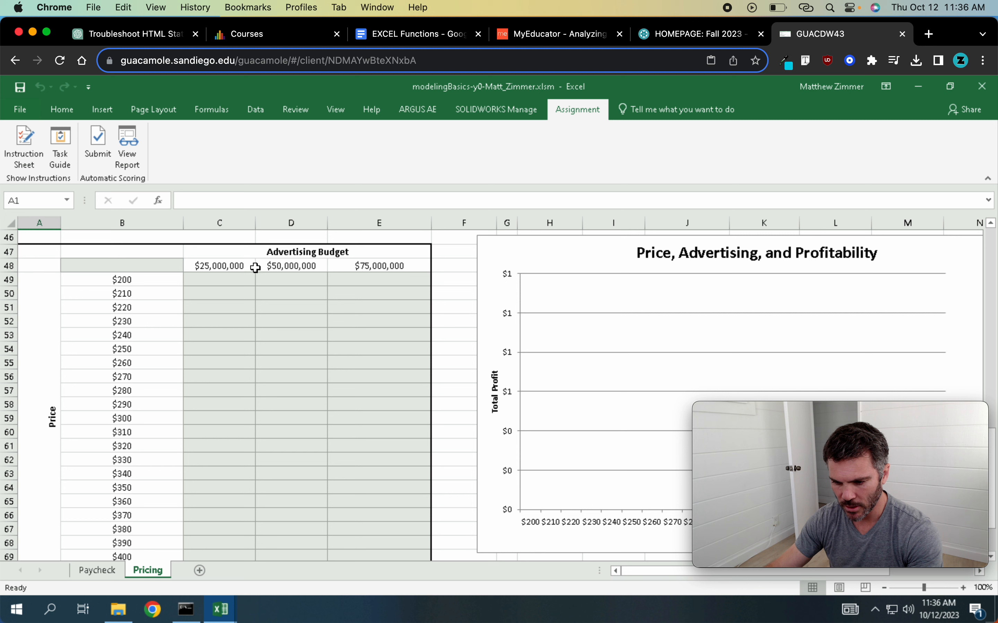
# Examine the Advertising Budget headings in row 48 and the price values in column B from $200 onward
pyautogui.moveTo(223, 266); pyautogui.dragTo(379, 252)
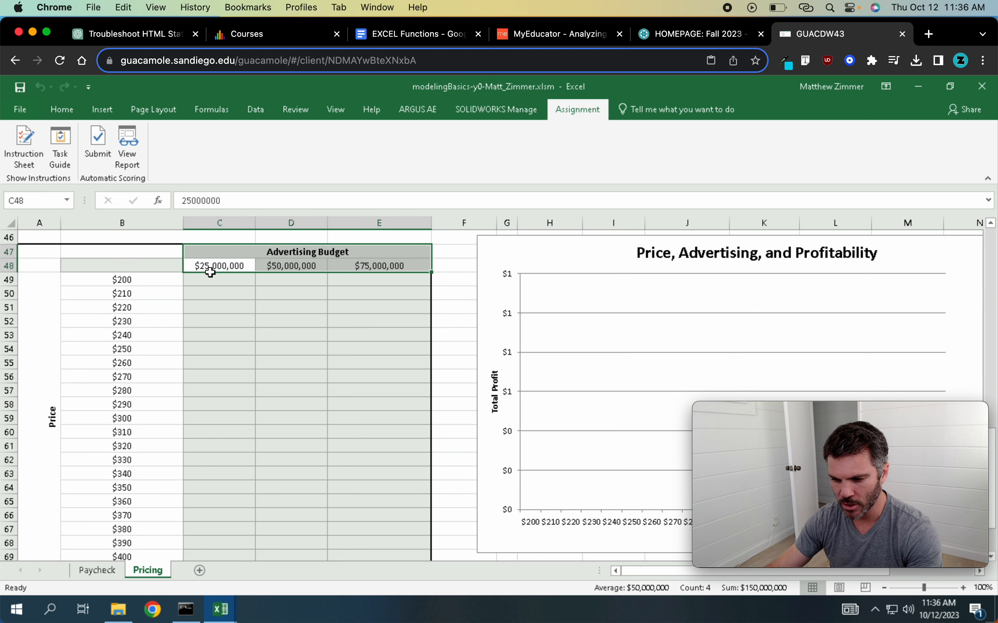
pyautogui.click(248, 271)
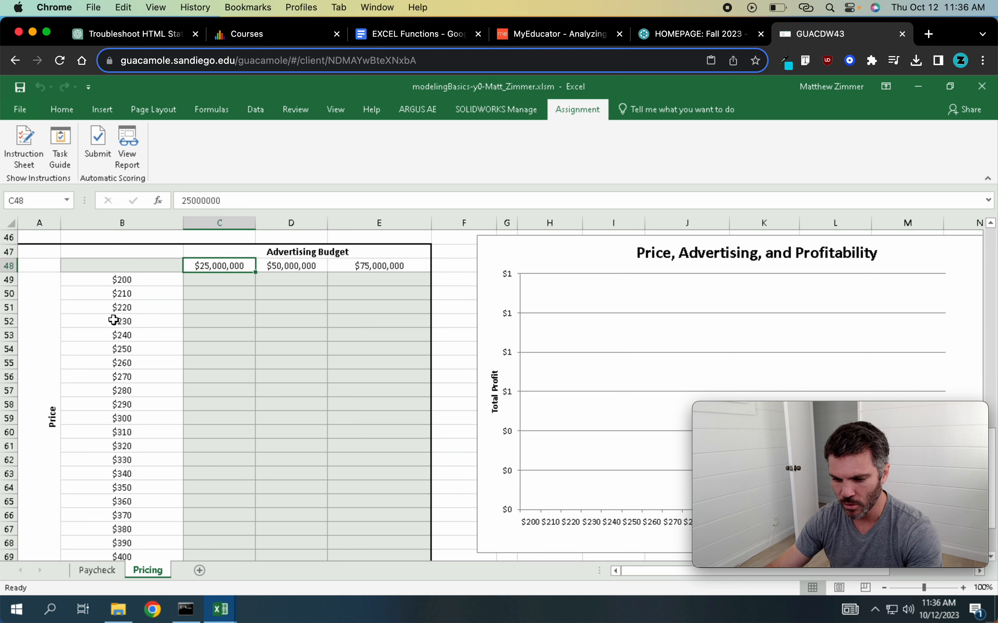
pyautogui.moveTo(127, 282); pyautogui.dragTo(151, 431)
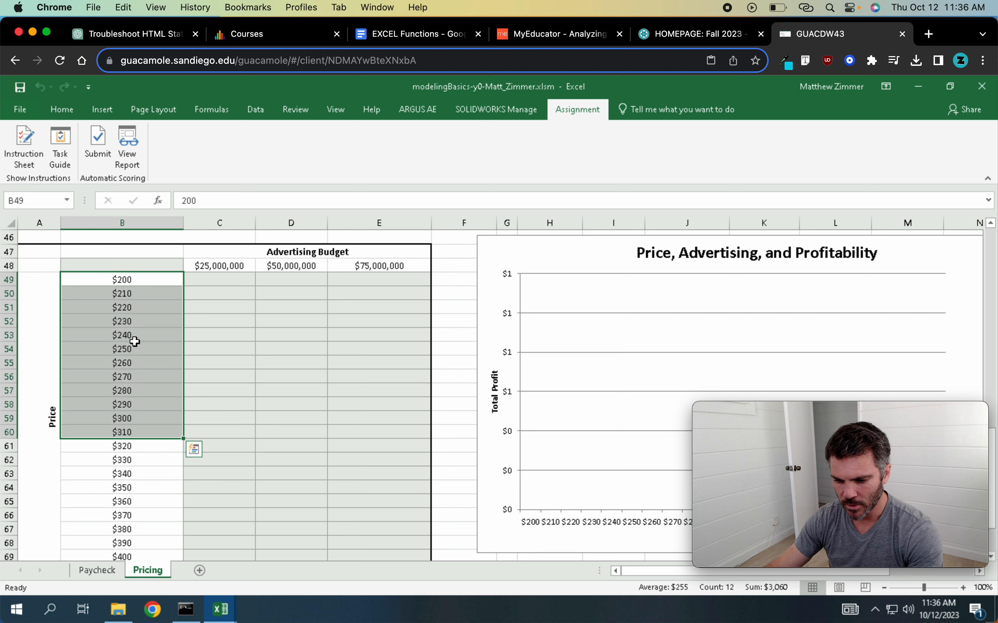
pyautogui.click(451, 362)
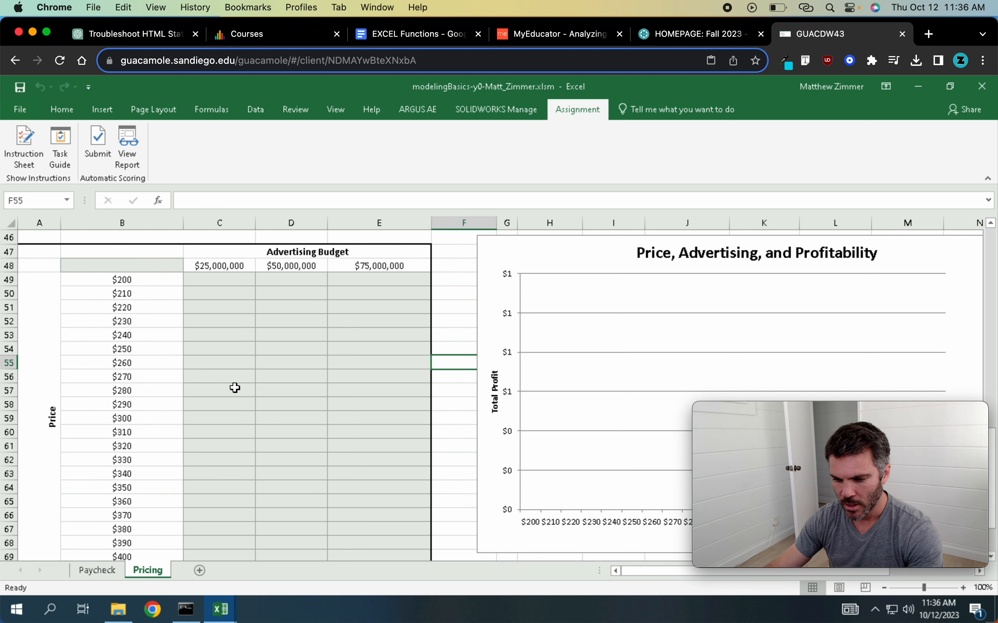
# Look over the Supplier Contract table and pricing model, and check the Total Profit formula in F12
pyautogui.scroll(7, 235, 388)
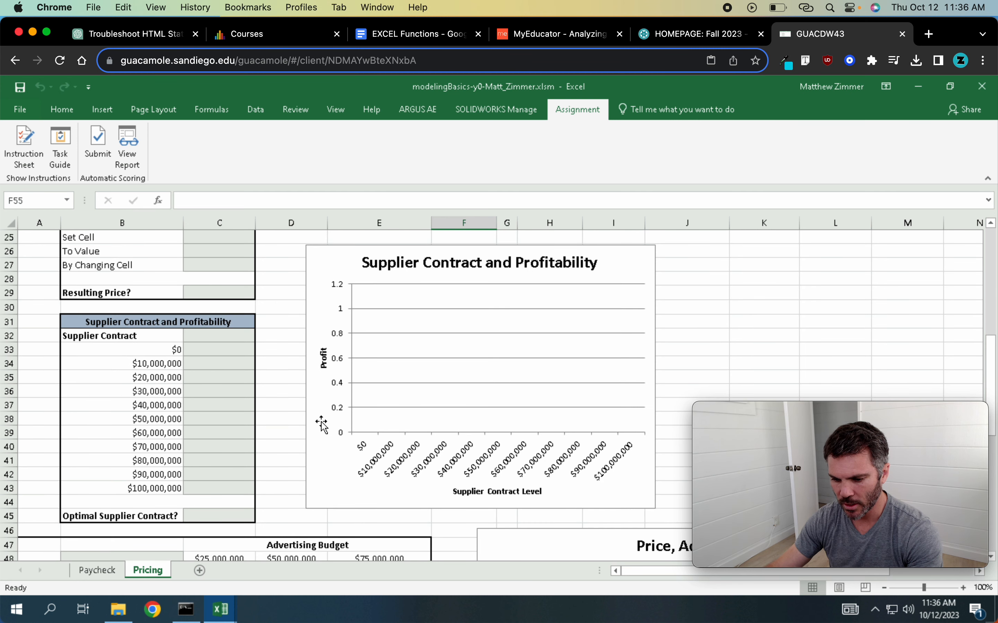
pyautogui.scroll(-1, 265, 424)
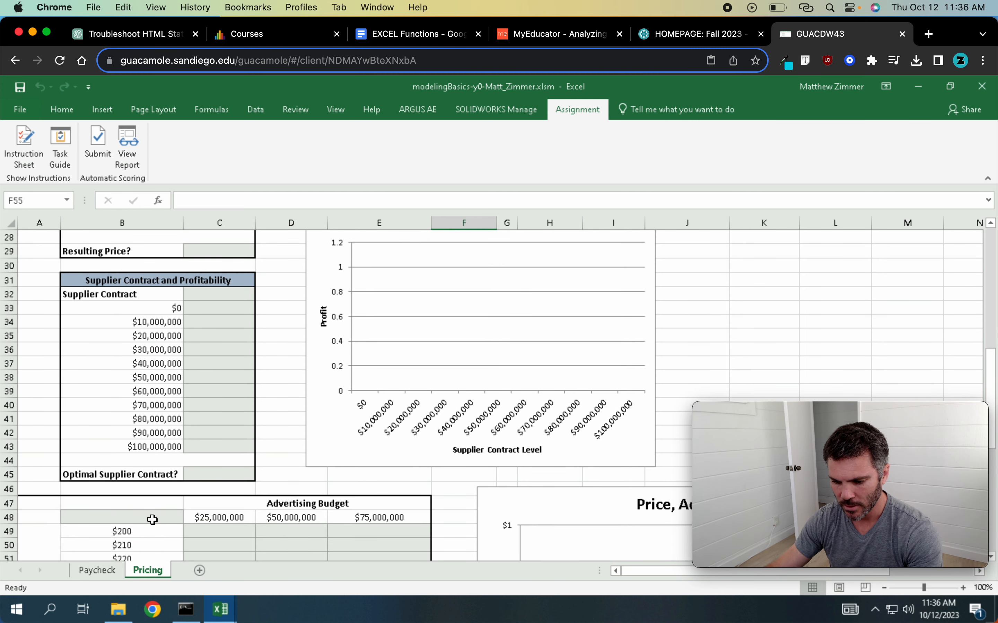
pyautogui.scroll(4, 279, 451)
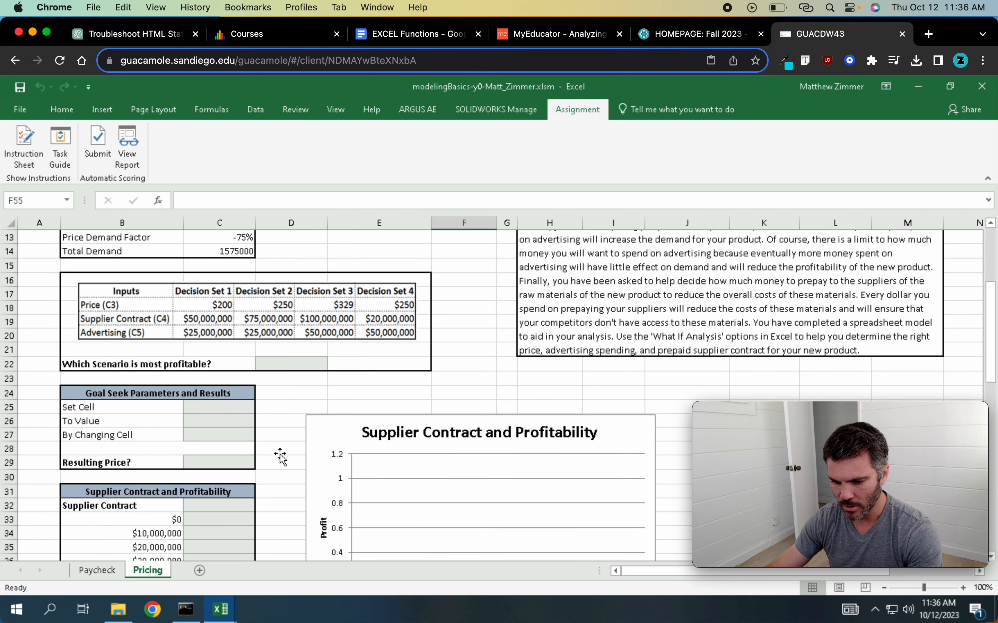
pyautogui.scroll(-8, 279, 453)
pyautogui.scroll(13, 280, 455)
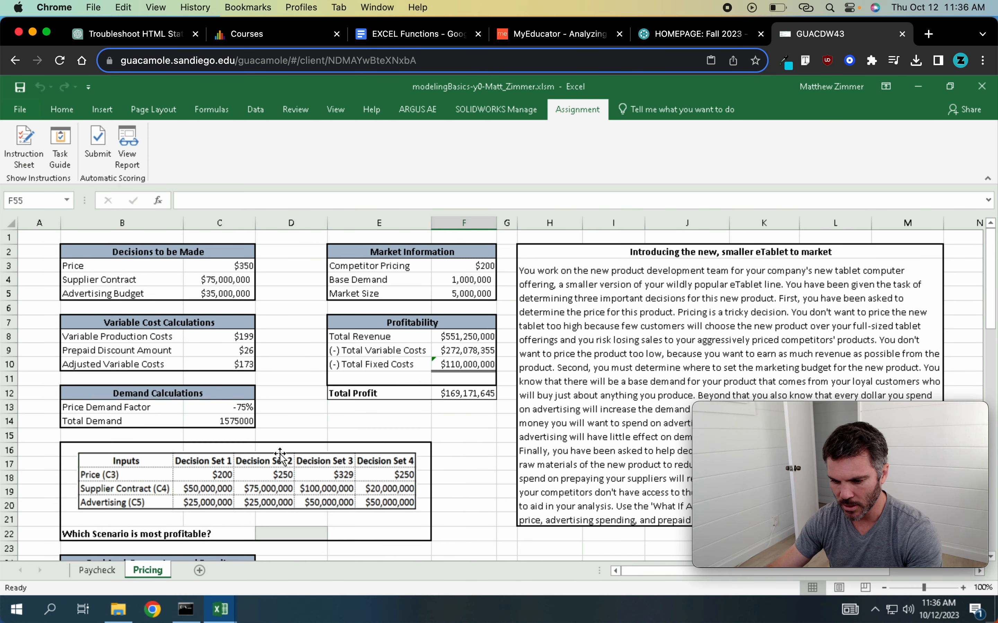
pyautogui.click(447, 396)
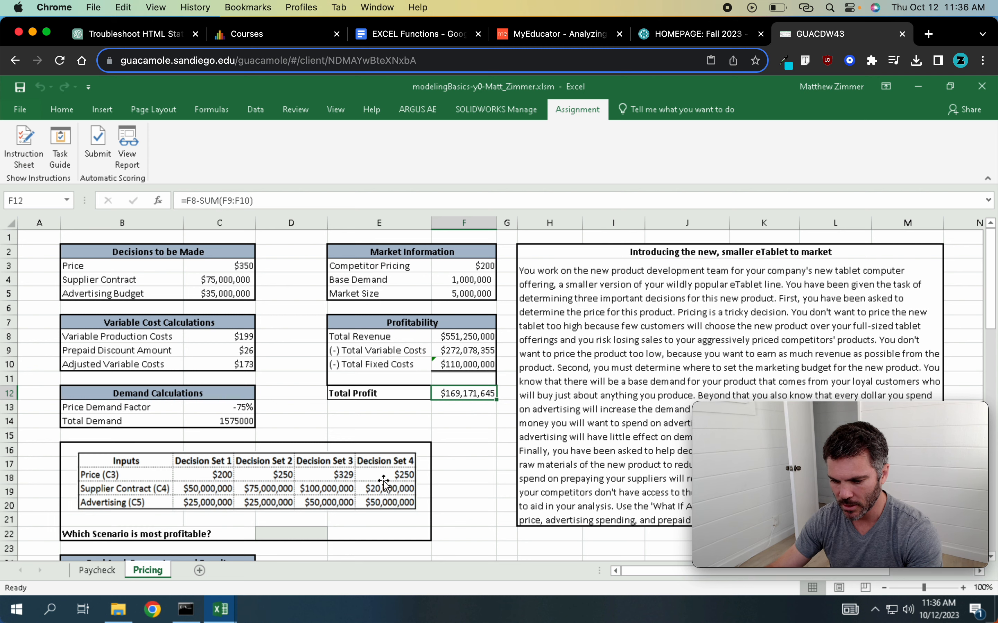
pyautogui.scroll(-4, 384, 483)
pyautogui.scroll(-10, 271, 474)
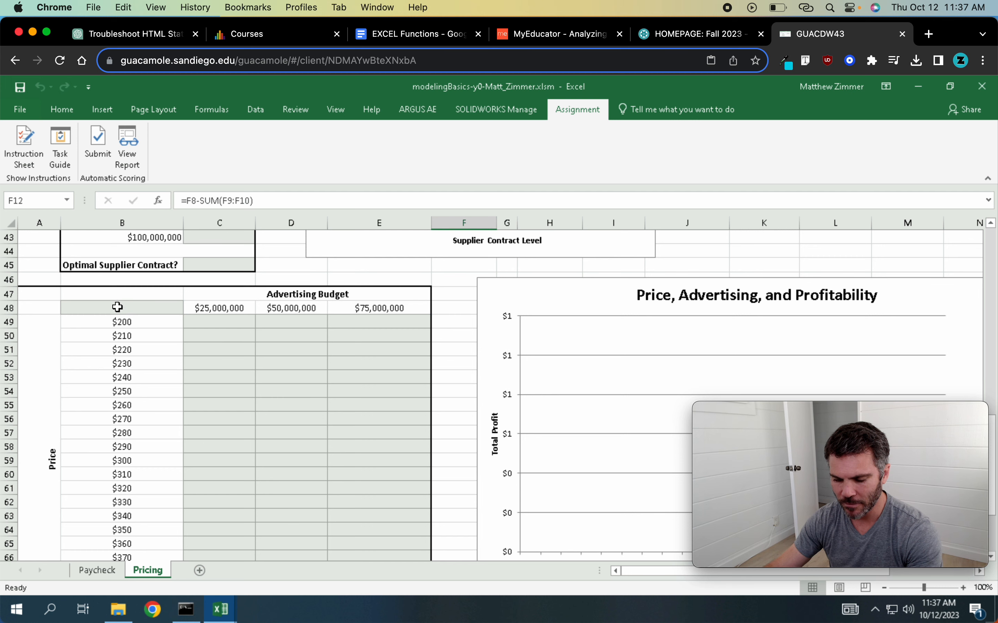
# Link corner cell B48 of the Advertising Budget table to Total Profit with the formula =F12
pyautogui.click(120, 309)
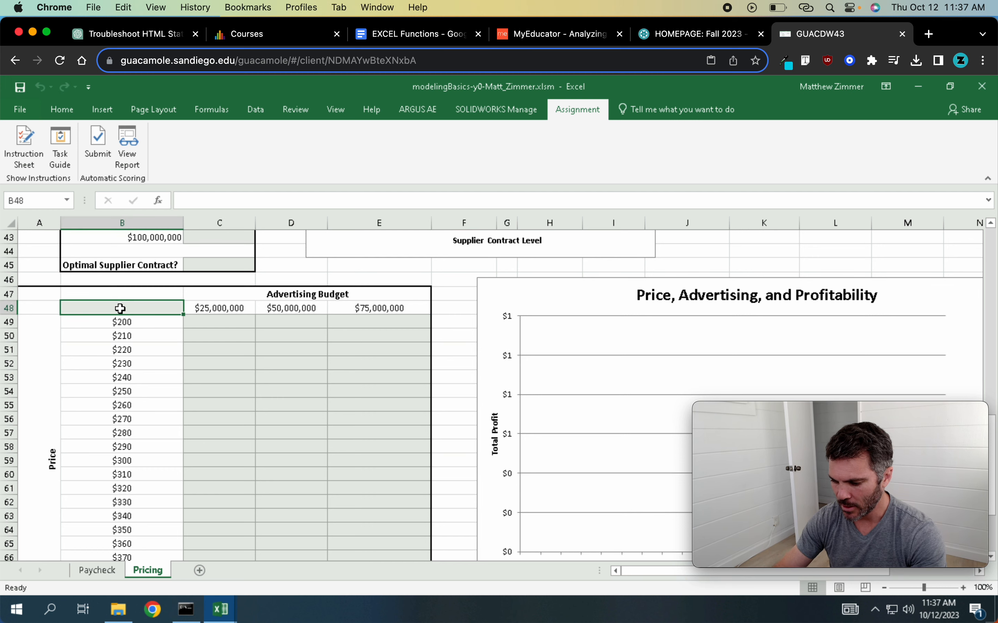
pyautogui.write('=')
pyautogui.scroll(1, 323, 371)
pyautogui.scroll(7, 324, 371)
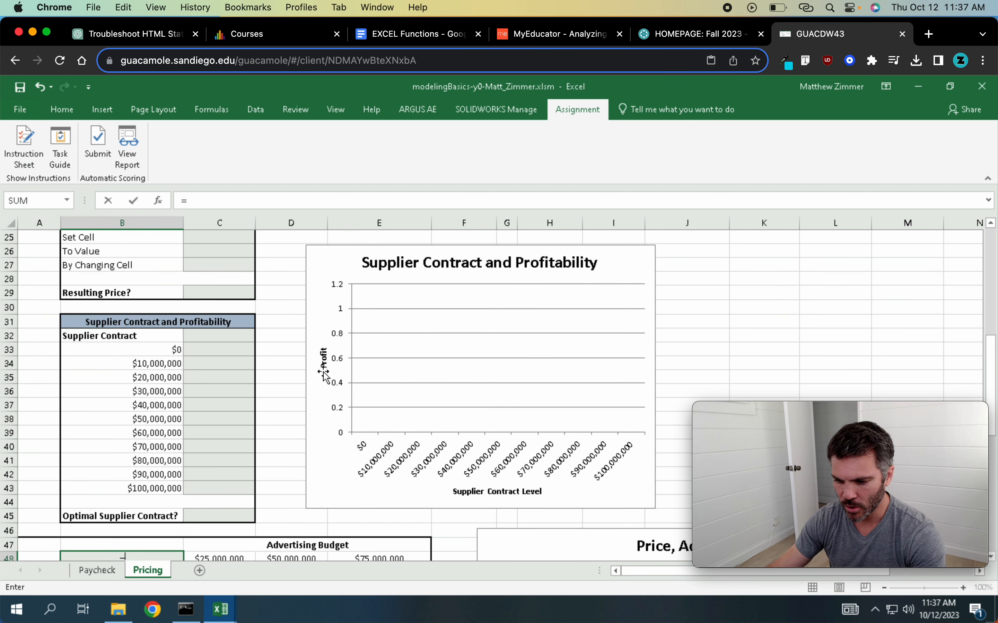
pyautogui.scroll(6, 375, 378)
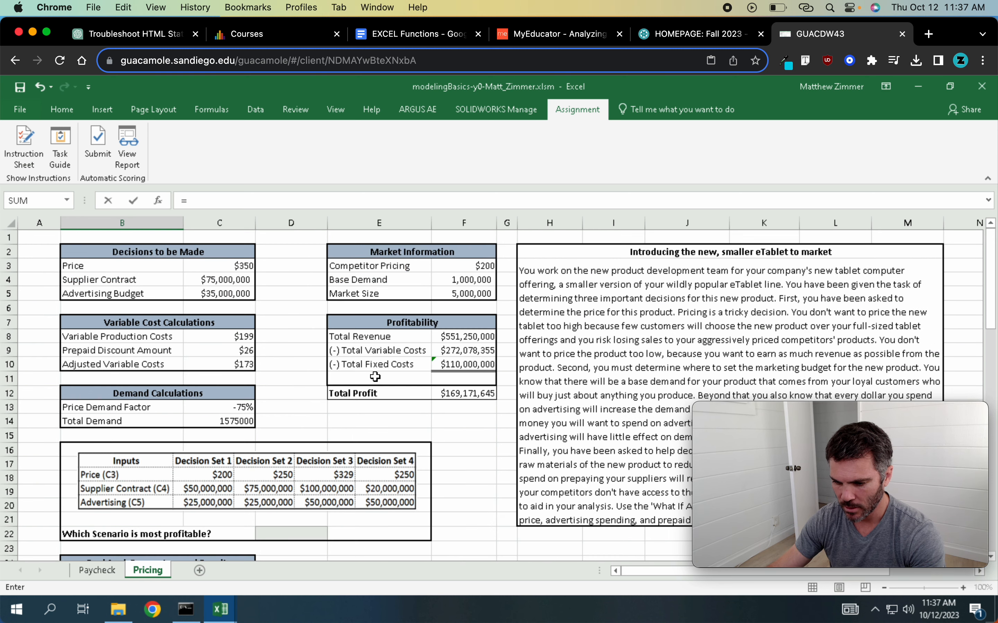
pyautogui.click(460, 395)
pyautogui.press('Return')
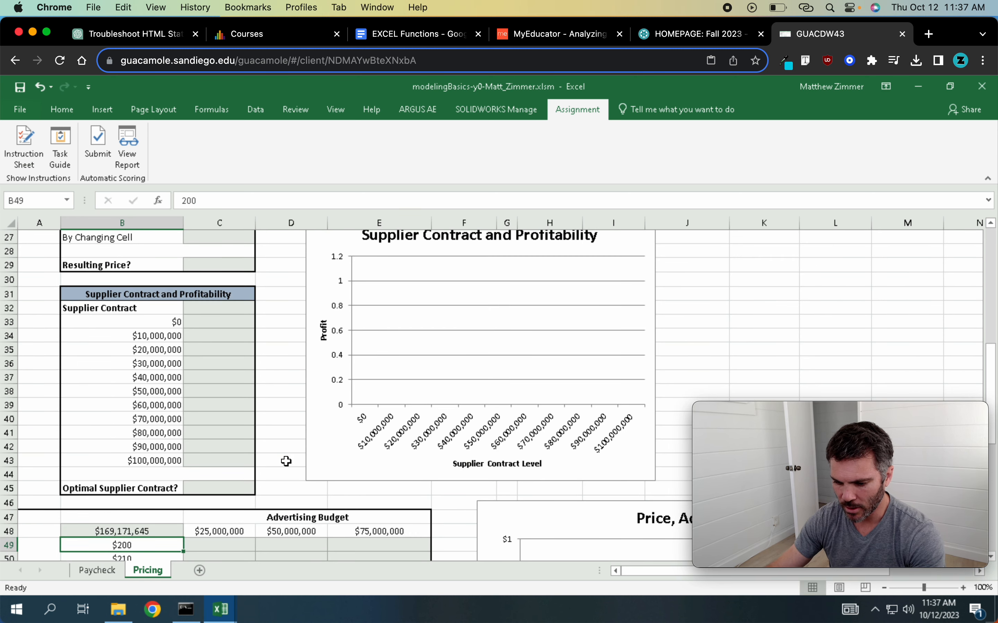
# Select the price and advertising table range B48:E69 and open the What-If Data Table dialog for it
pyautogui.scroll(-6, 287, 460)
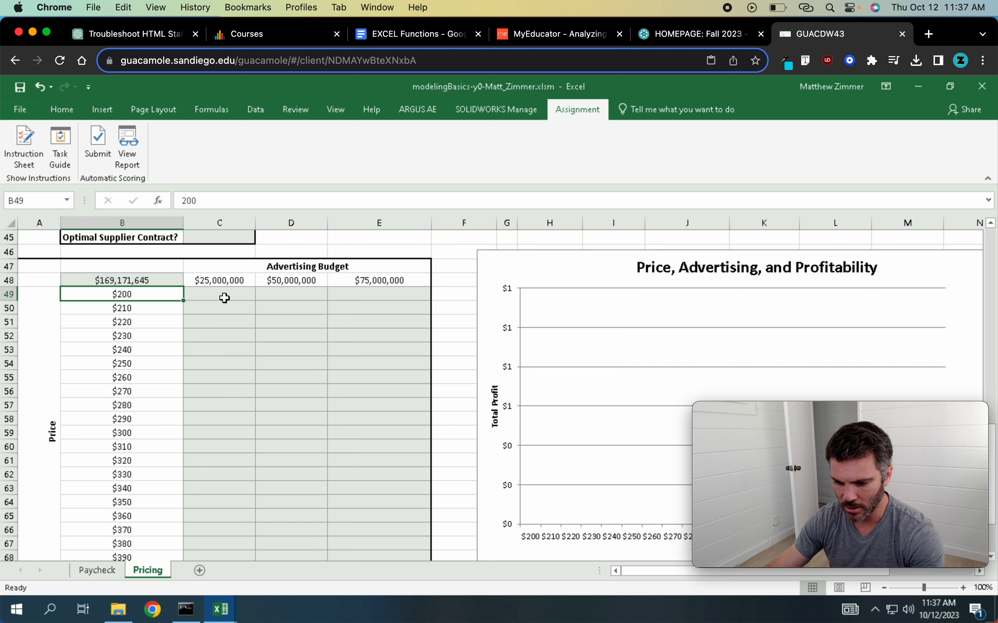
pyautogui.moveTo(225, 298); pyautogui.dragTo(395, 510)
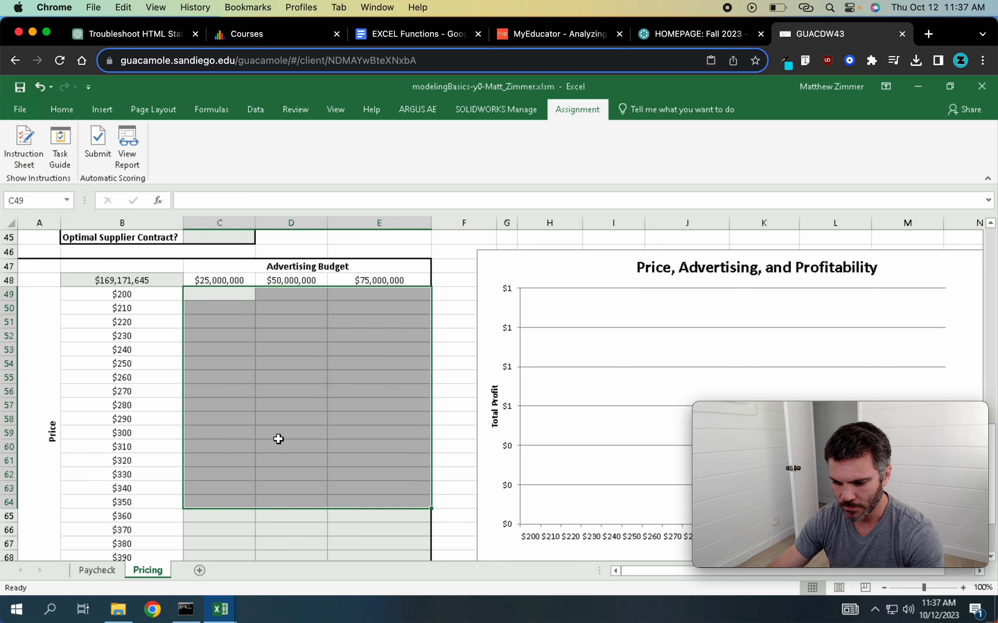
pyautogui.moveTo(142, 283); pyautogui.dragTo(381, 527)
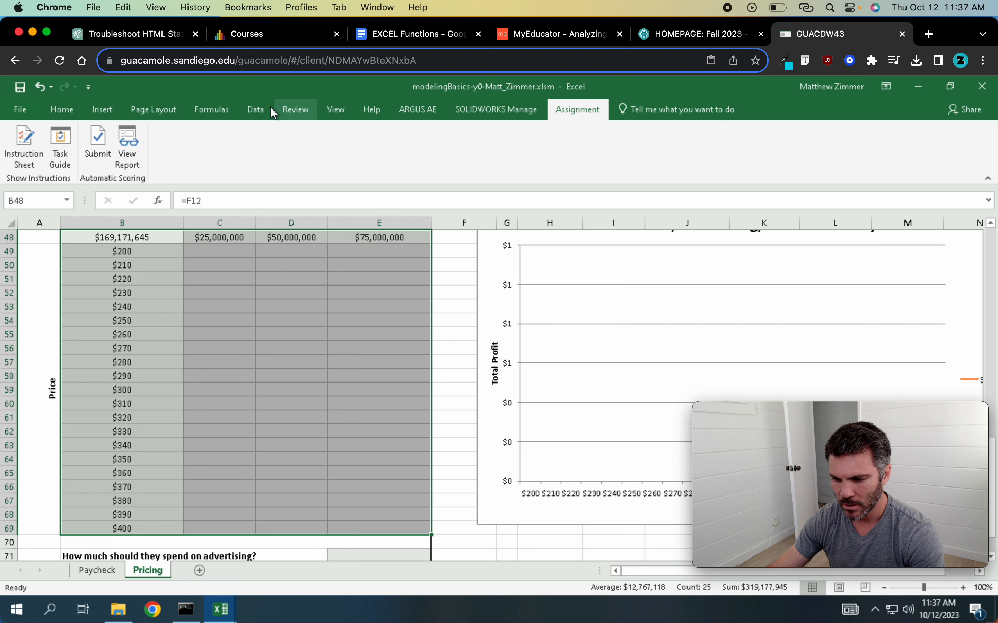
pyautogui.click(259, 111)
pyautogui.click(760, 156)
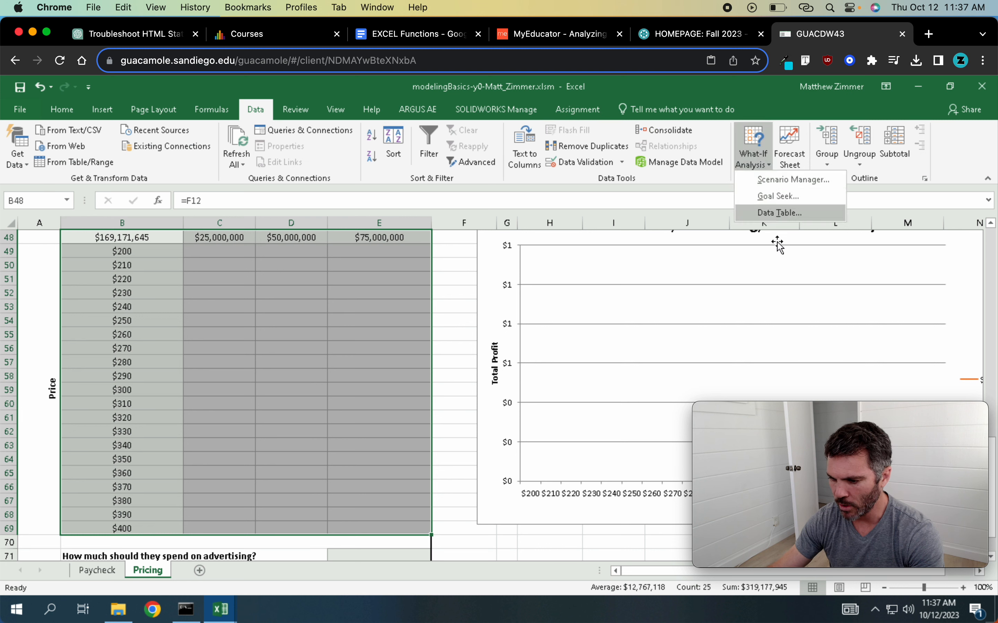
pyautogui.click(777, 217)
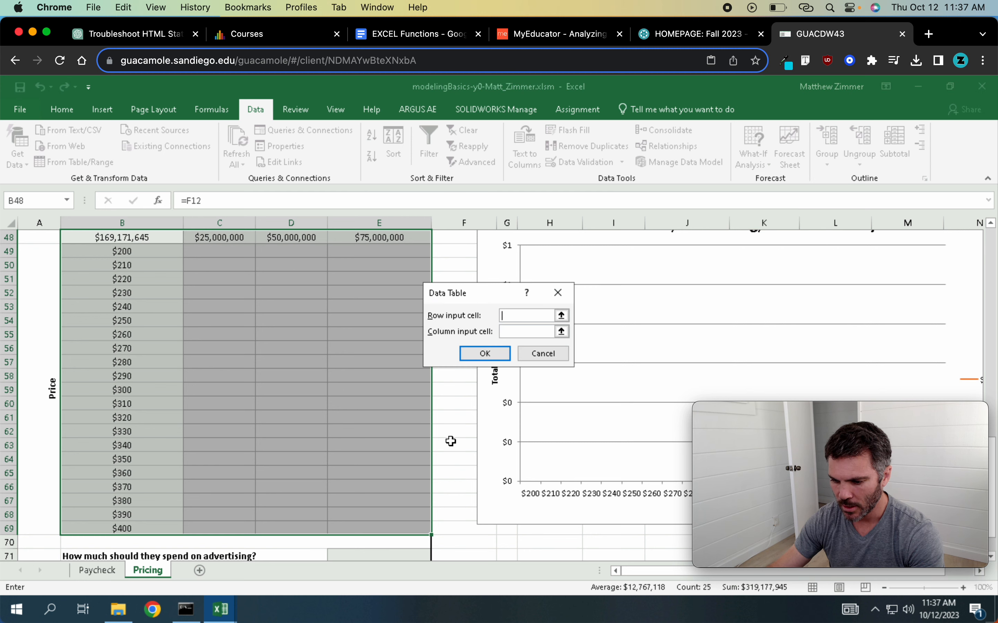
# Set the data table's row input cell to the Advertising Budget value in C5
pyautogui.scroll(11, 450, 445)
pyautogui.scroll(-2, 438, 455)
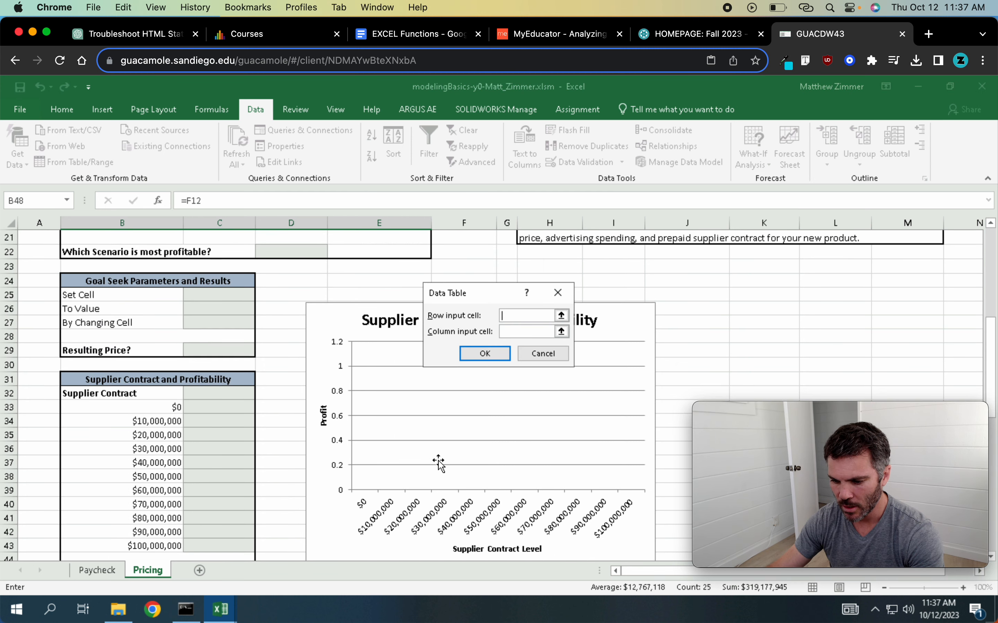
pyautogui.scroll(-4, 439, 463)
pyautogui.scroll(-5, 219, 461)
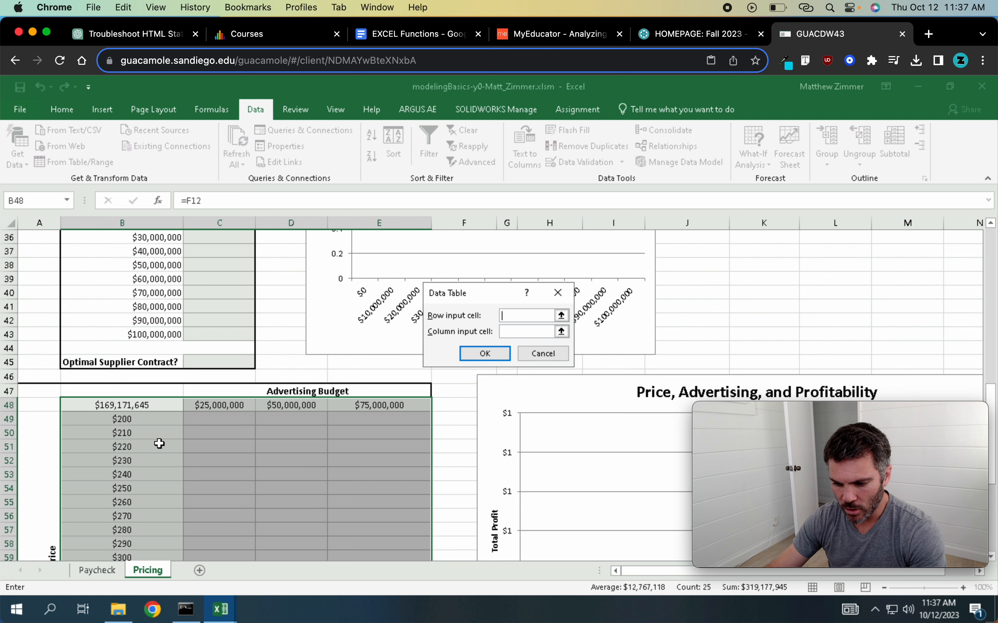
pyautogui.scroll(4, 168, 464)
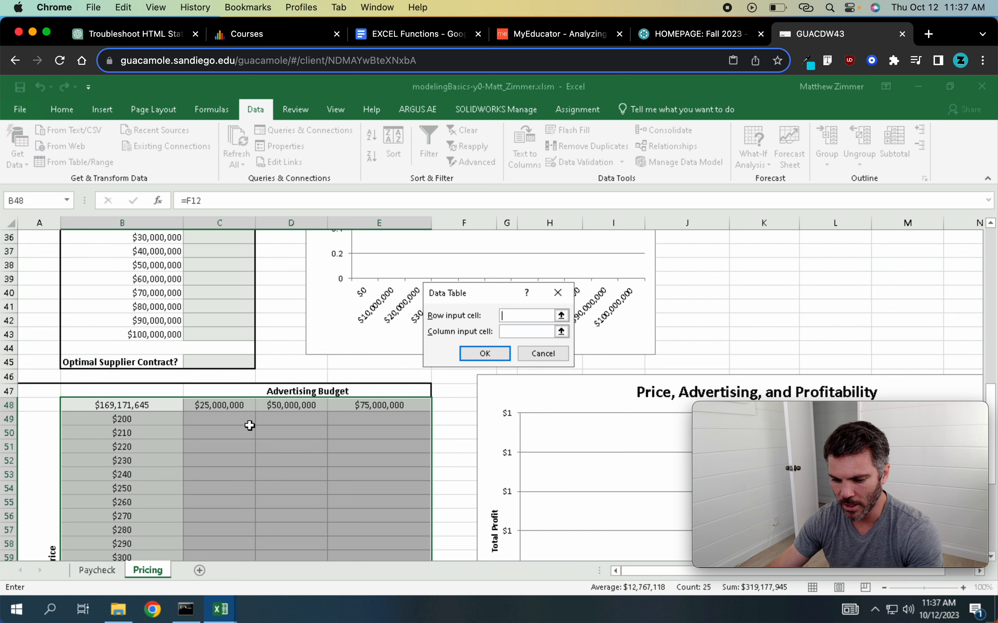
pyautogui.scroll(7, 282, 365)
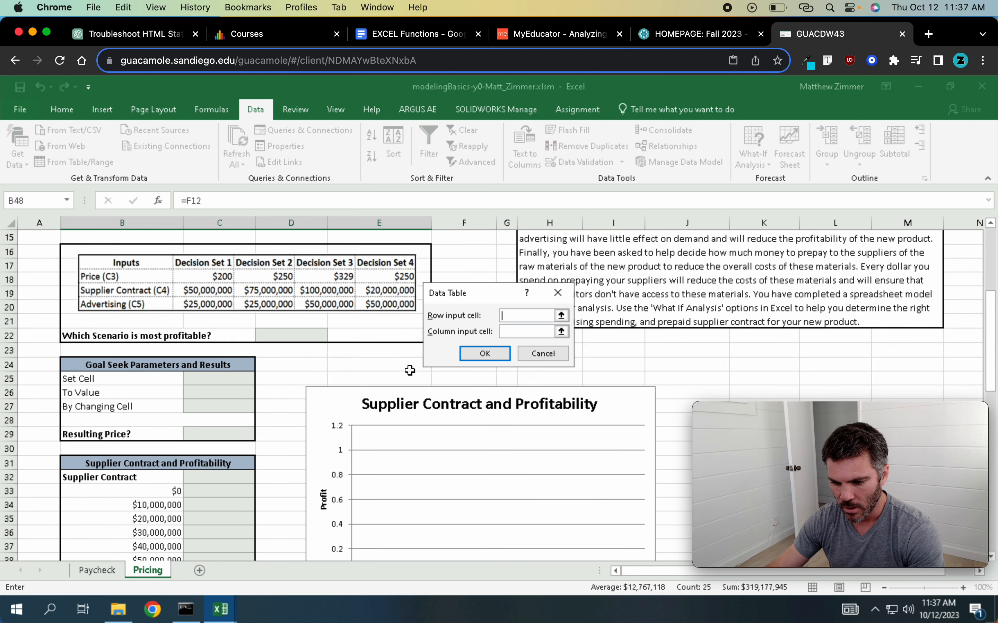
pyautogui.scroll(5, 410, 370)
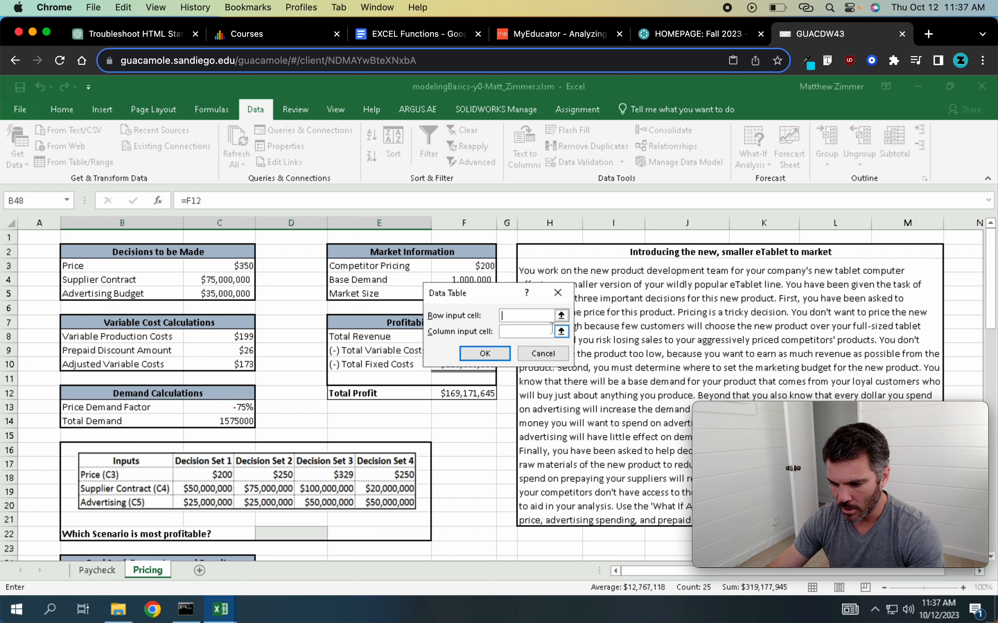
pyautogui.click(562, 316)
pyautogui.click(231, 296)
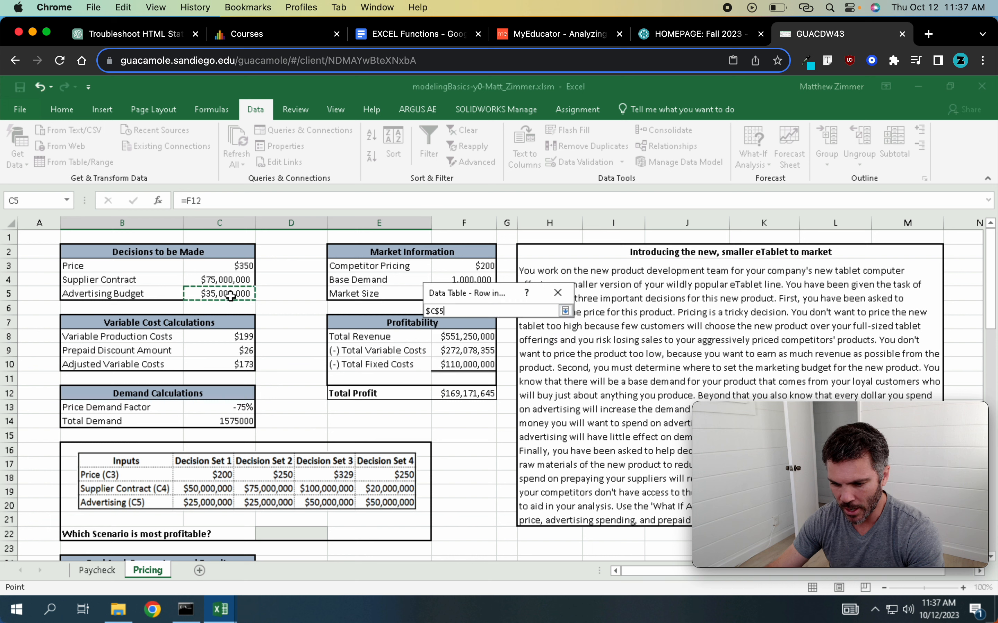
pyautogui.click(566, 311)
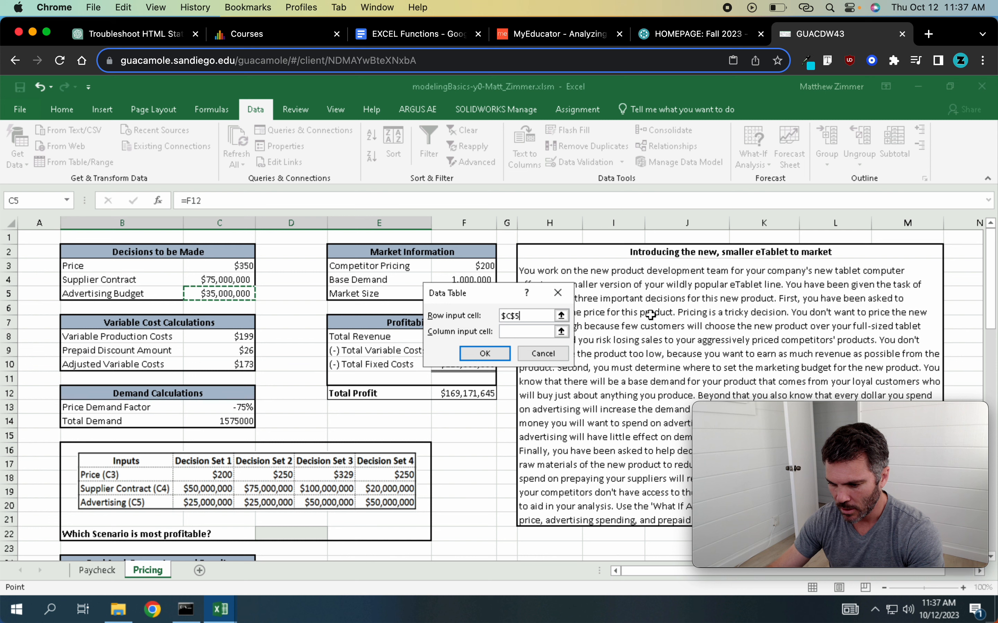
# Set the column input cell to the Price value in C3 and generate the two-variable data table
pyautogui.click(561, 331)
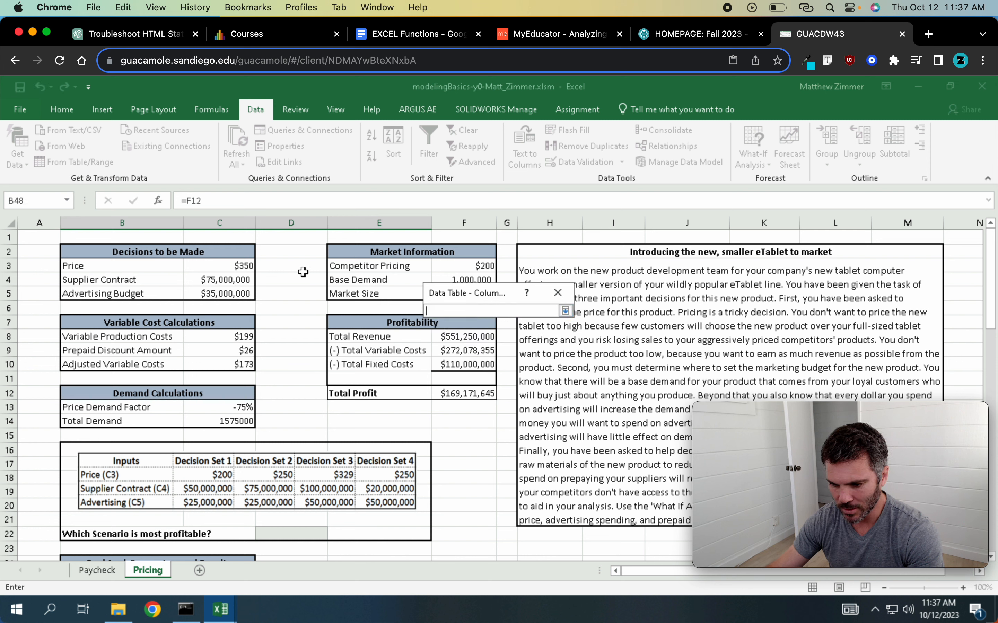
pyautogui.click(252, 268)
pyautogui.press('Return')
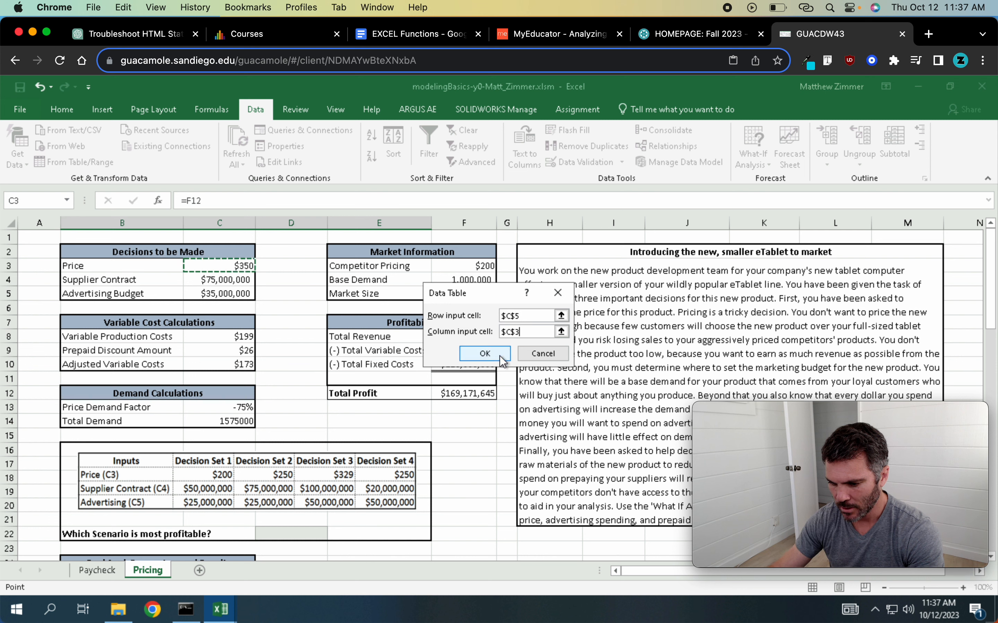
pyautogui.click(486, 353)
pyautogui.scroll(-1, 496, 452)
pyautogui.scroll(-14, 495, 452)
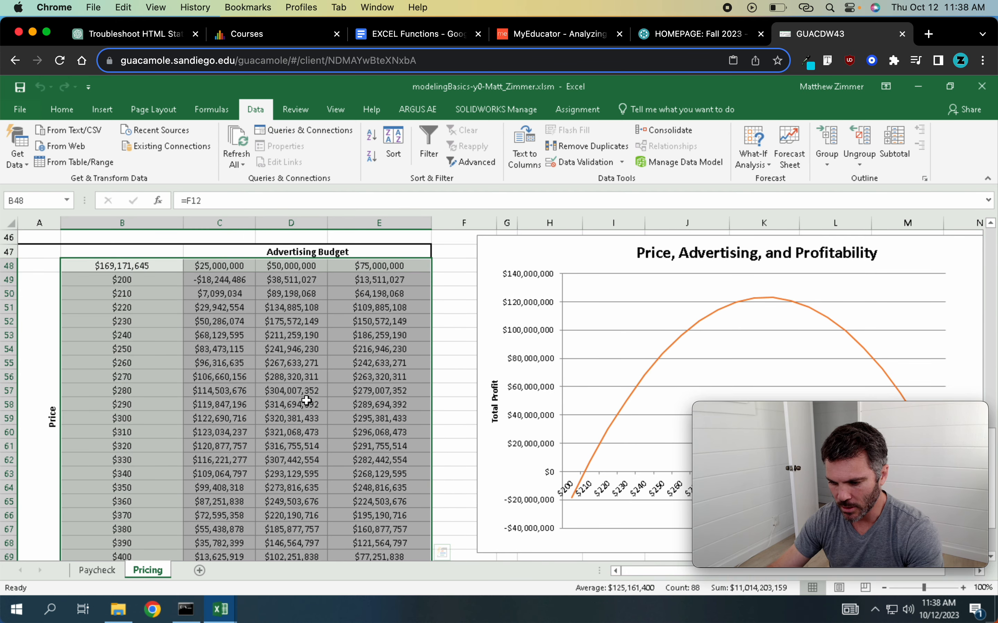
pyautogui.moveTo(852, 412); pyautogui.dragTo(345, 307)
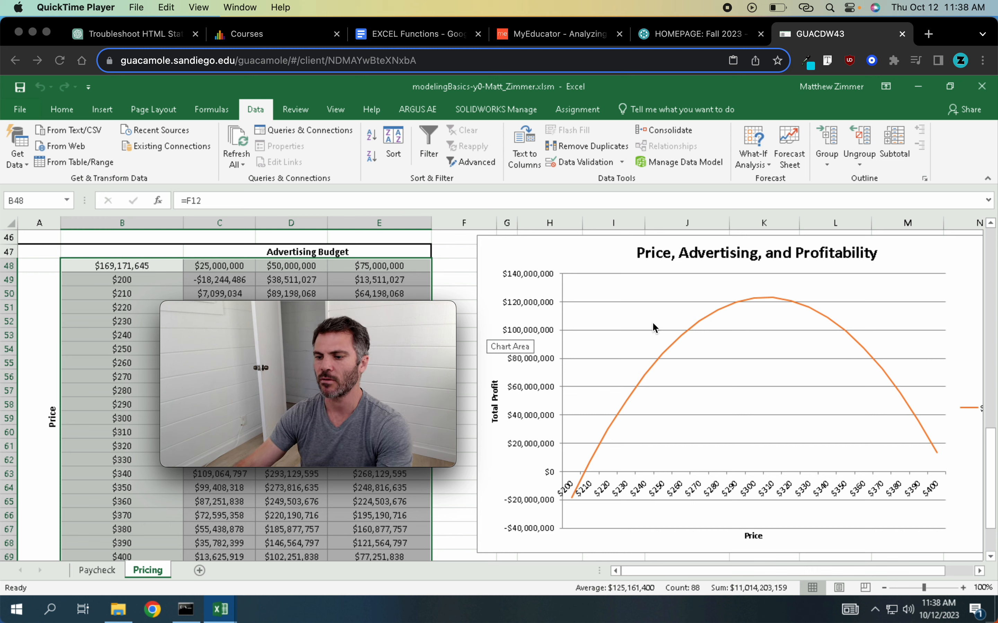
pyautogui.moveTo(289, 313)
pyautogui.moveTo(289, 312); pyautogui.dragTo(658, 353)
# Review the Total Profit link in B48, the calculated profits from C49 onward, and the prices beside the $25,000,000 advertising column
pyautogui.click(126, 270)
pyautogui.click(127, 269)
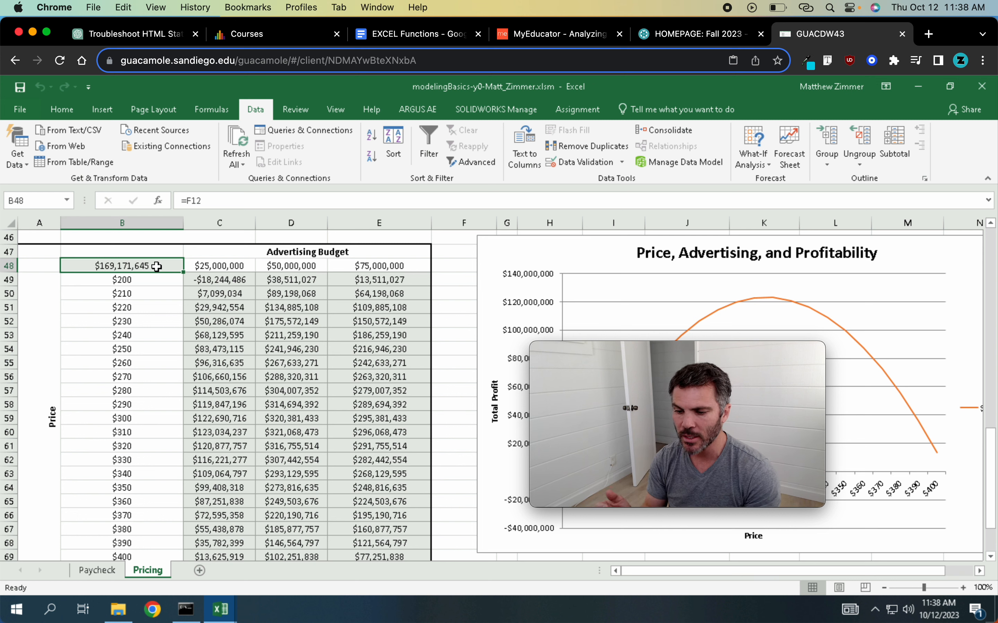
pyautogui.moveTo(235, 277); pyautogui.dragTo(397, 457)
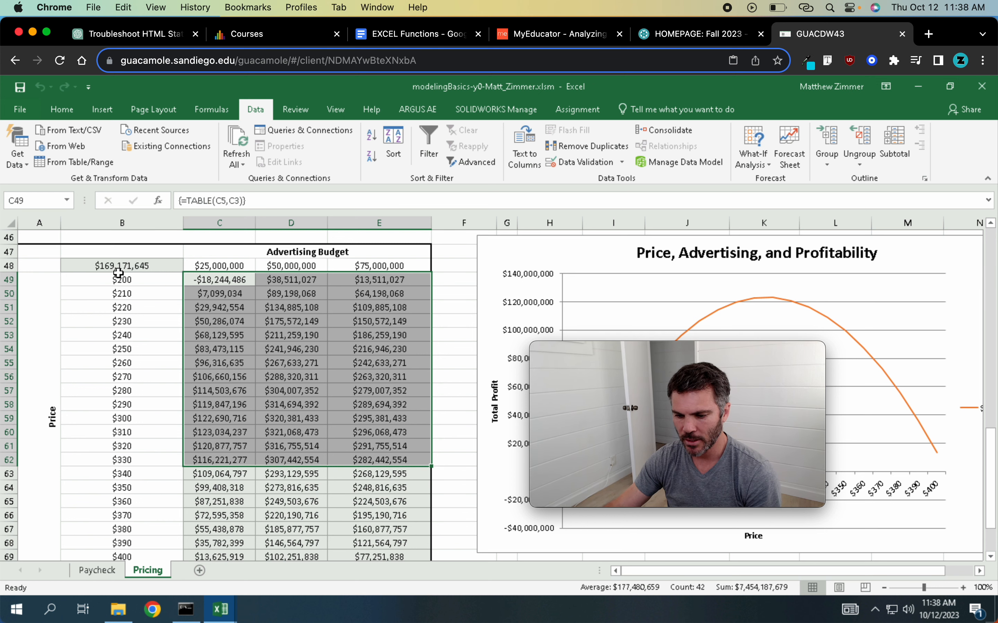
pyautogui.moveTo(124, 280); pyautogui.dragTo(232, 446)
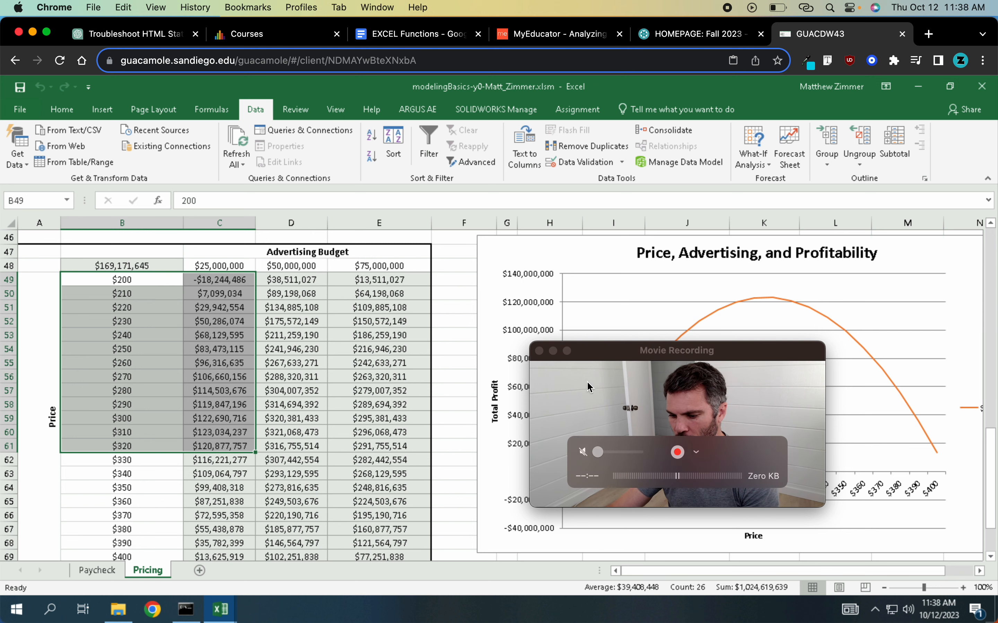
pyautogui.moveTo(417, 621)
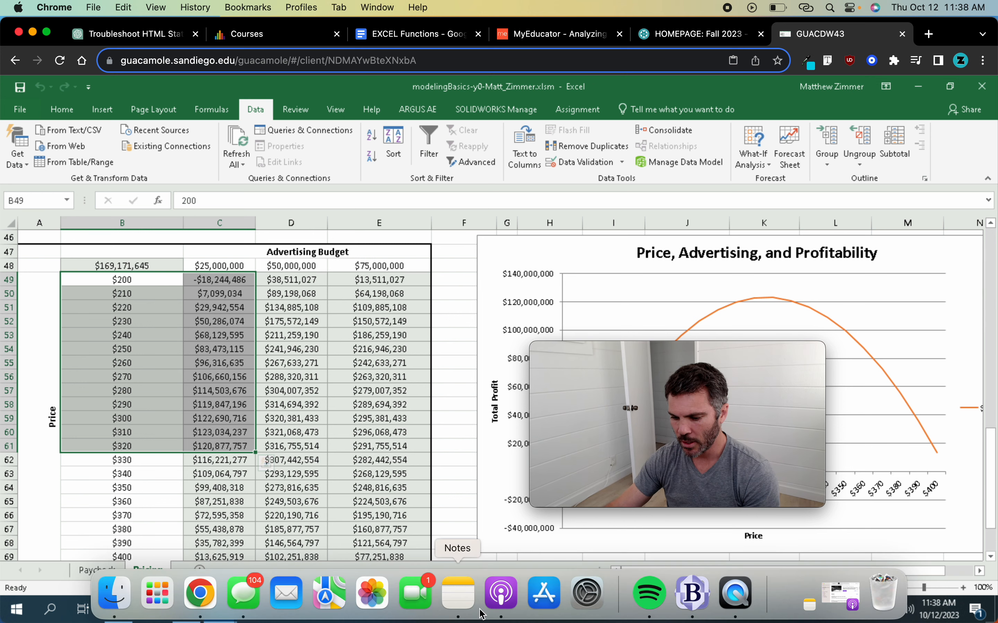
pyautogui.click(754, 598)
pyautogui.moveTo(715, 471)
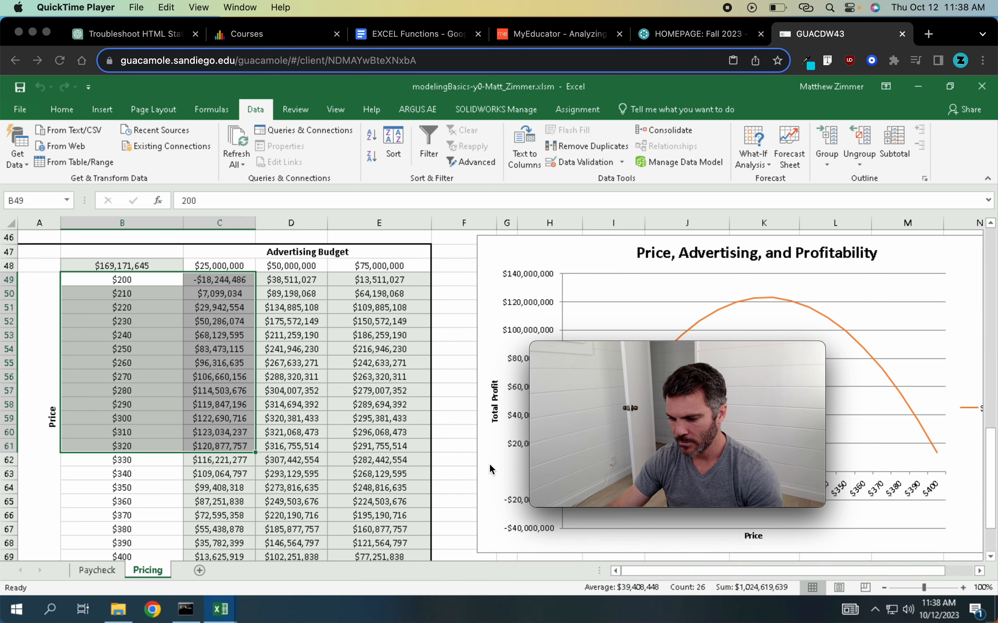
pyautogui.moveTo(585, 454)
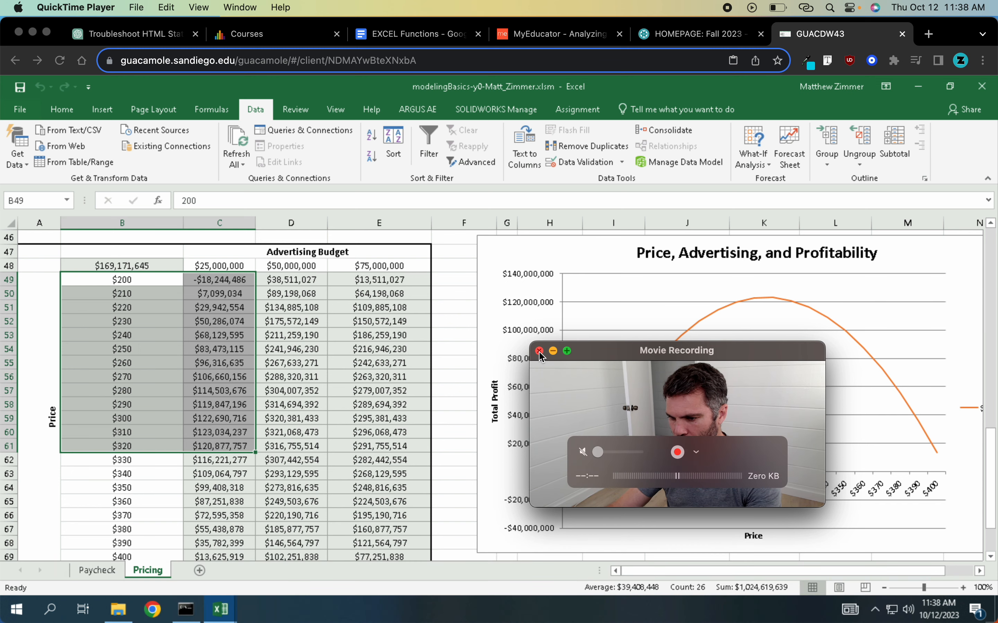